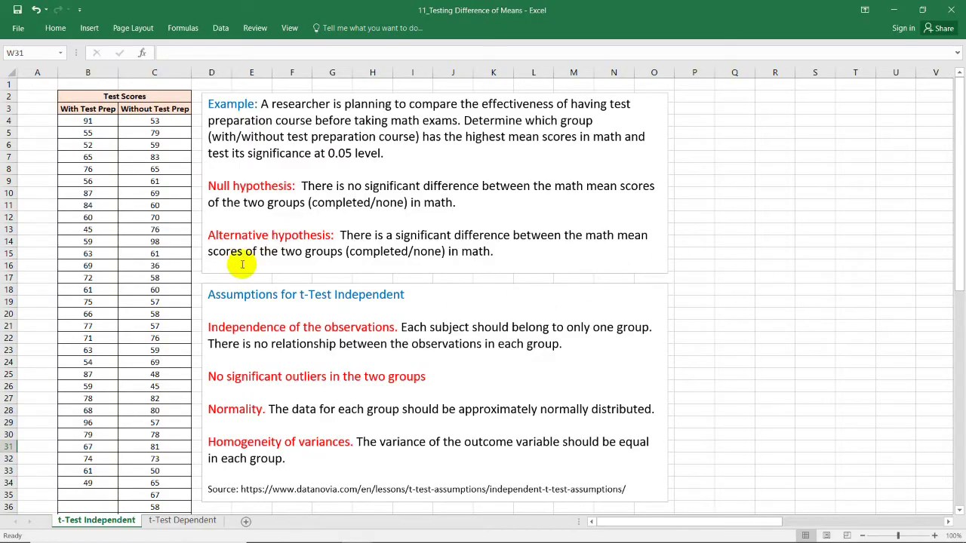
- Review the two test score columns, the example problem with its 0.05 significance level, and the null and alternative hypotheses
{"action": "scroll", "coordinate": [106, 202], "scroll_direction": "down", "scroll_amount": 2}
{"action": "scroll", "coordinate": [108, 227], "scroll_direction": "down", "scroll_amount": 3}
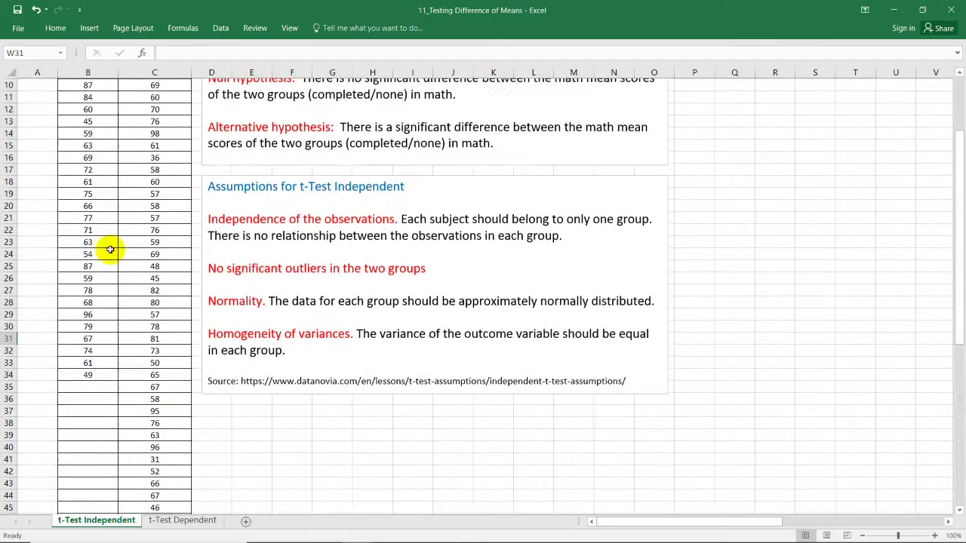
{"action": "scroll", "coordinate": [129, 269], "scroll_direction": "up", "scroll_amount": 5}
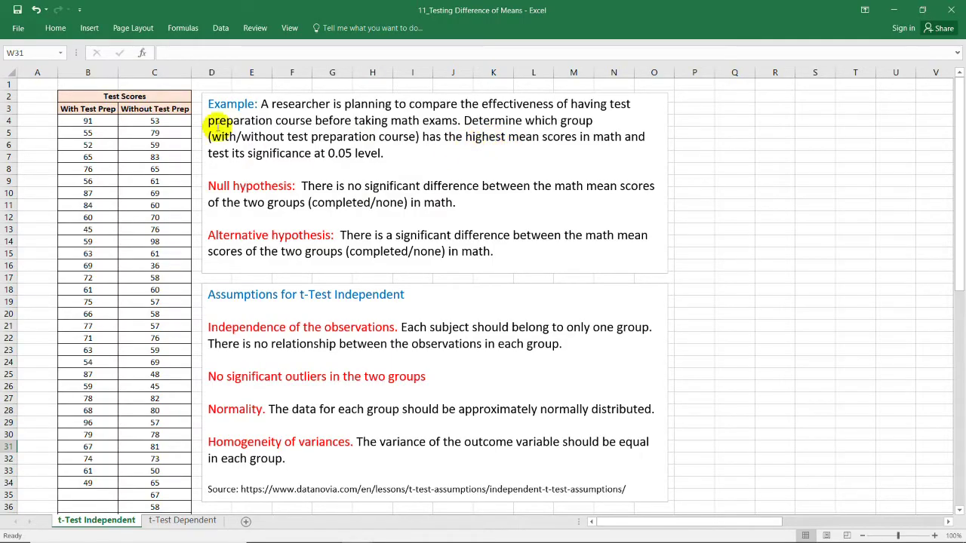
{"action": "left_click", "coordinate": [98, 111]}
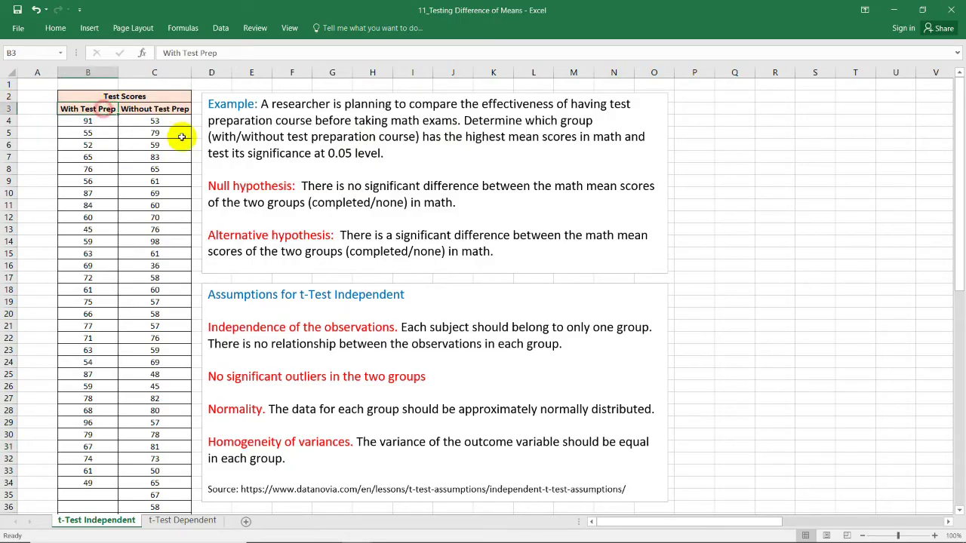
{"action": "left_click", "coordinate": [179, 108]}
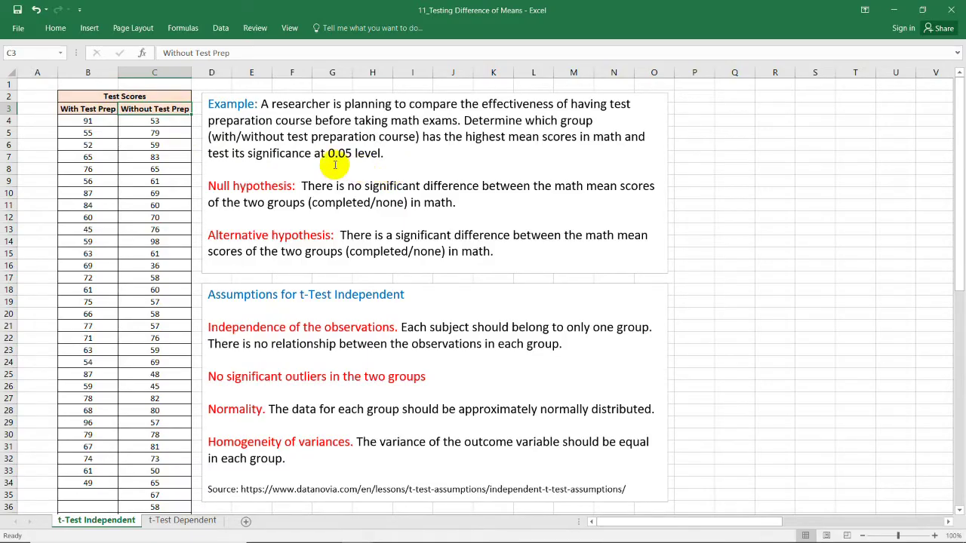
{"action": "left_click_drag", "start_coordinate": [249, 155], "coordinate": [386, 155]}
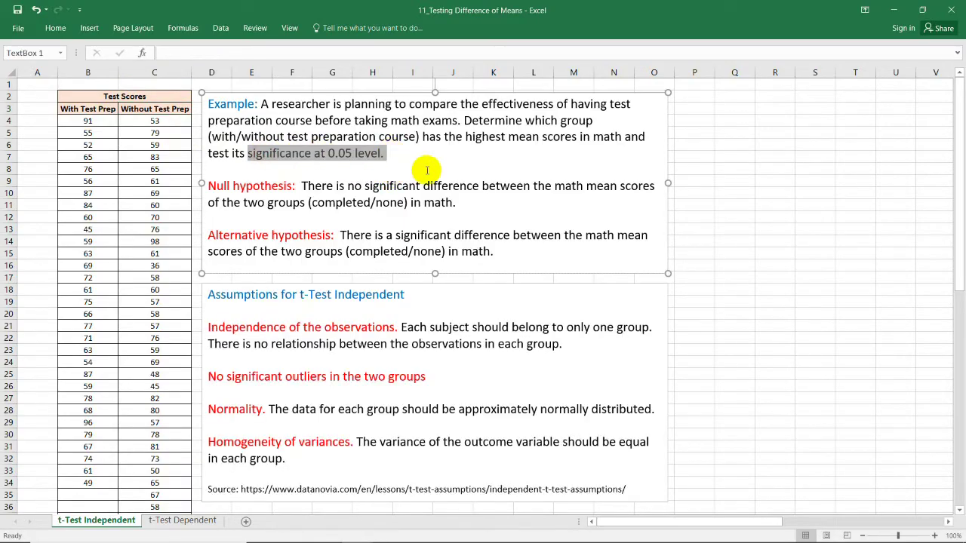
{"action": "left_click", "coordinate": [387, 155]}
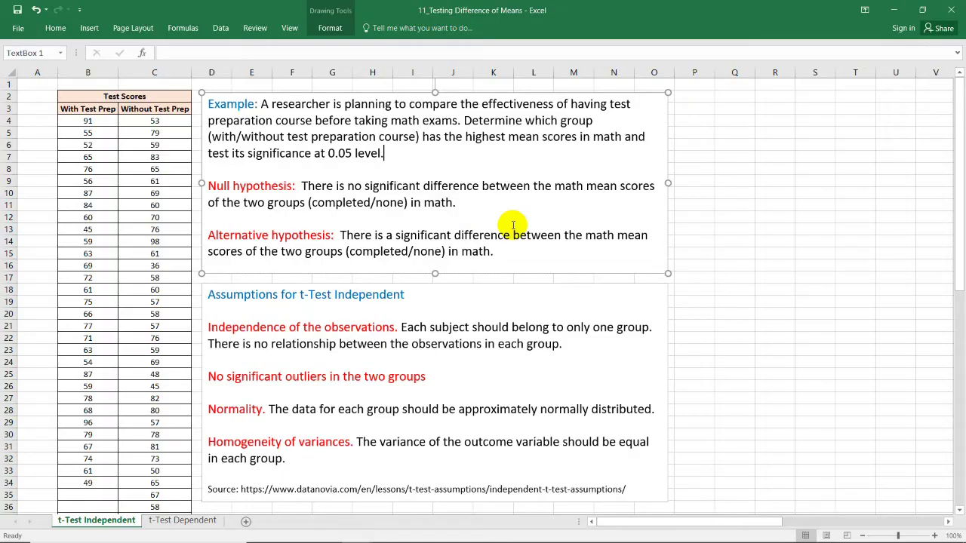
{"action": "key", "text": "Escape"}
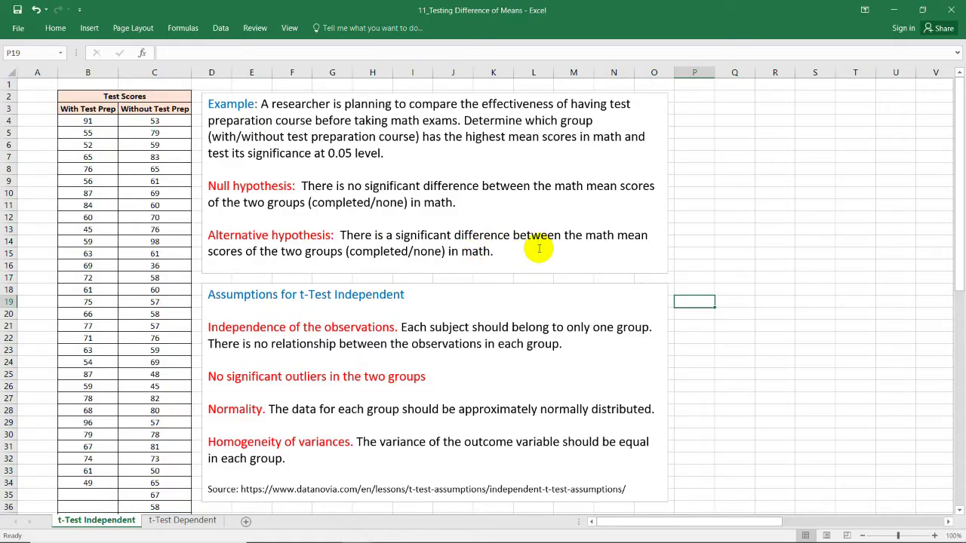
- Review the assumptions for the independent t-test against the With Test Prep and Without Test Prep scores
{"action": "scroll", "coordinate": [485, 291], "scroll_direction": "down", "scroll_amount": 2}
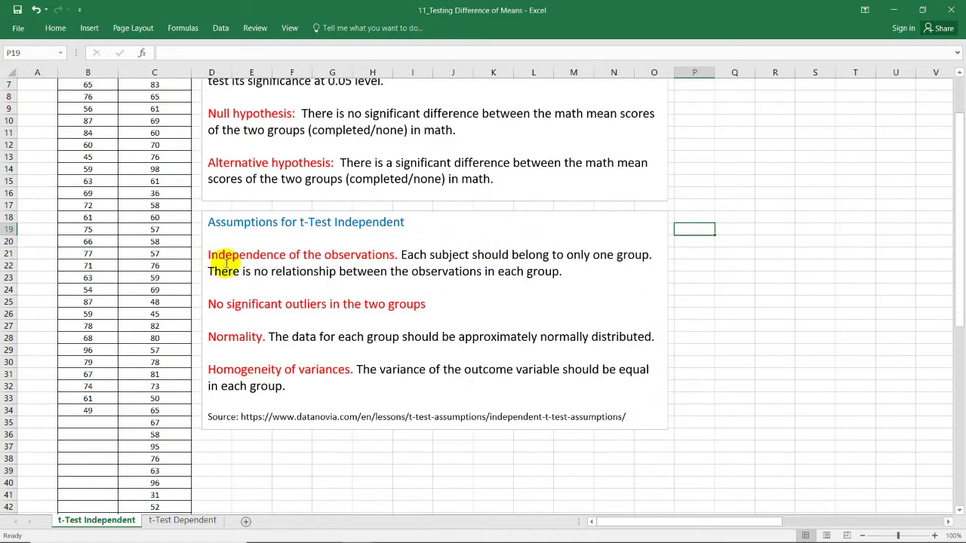
{"action": "scroll", "coordinate": [337, 272], "scroll_direction": "up", "scroll_amount": 2}
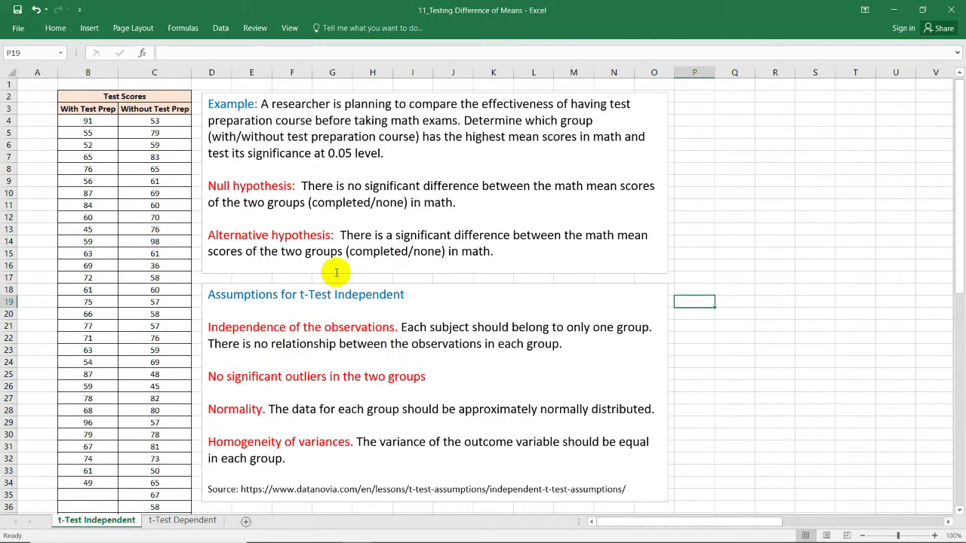
{"action": "left_click_drag", "start_coordinate": [104, 124], "coordinate": [104, 483]}
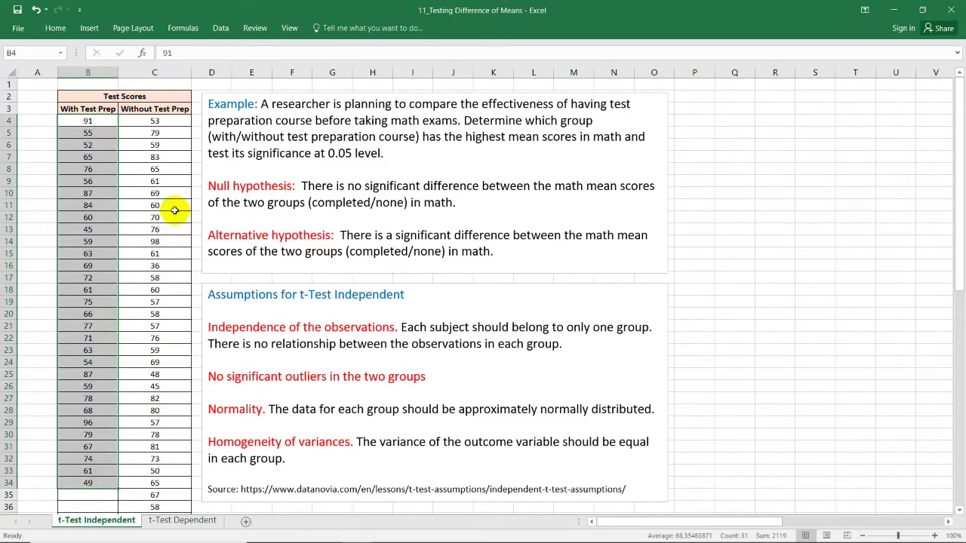
{"action": "left_click_drag", "start_coordinate": [175, 121], "coordinate": [161, 505]}
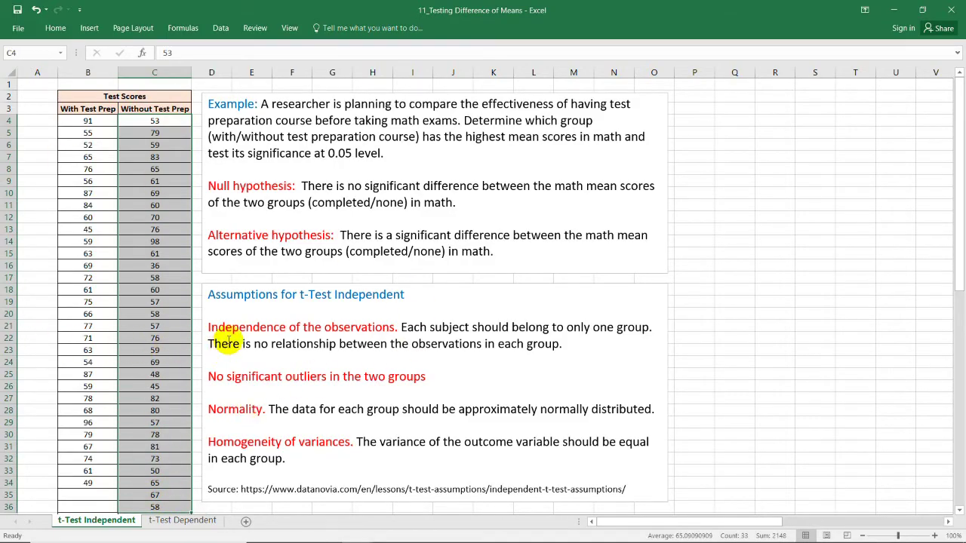
{"action": "left_click", "coordinate": [326, 384]}
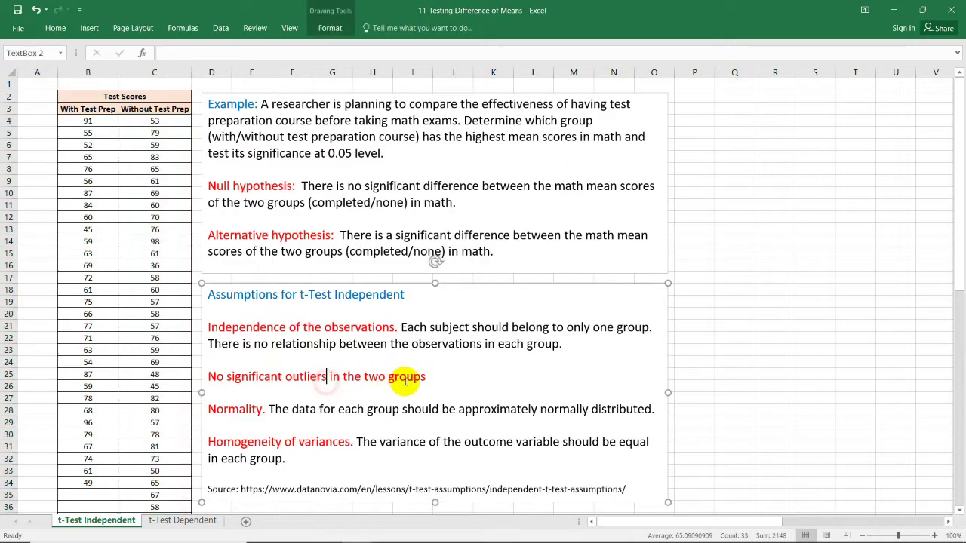
{"action": "scroll", "coordinate": [438, 372], "scroll_direction": "down", "scroll_amount": 2}
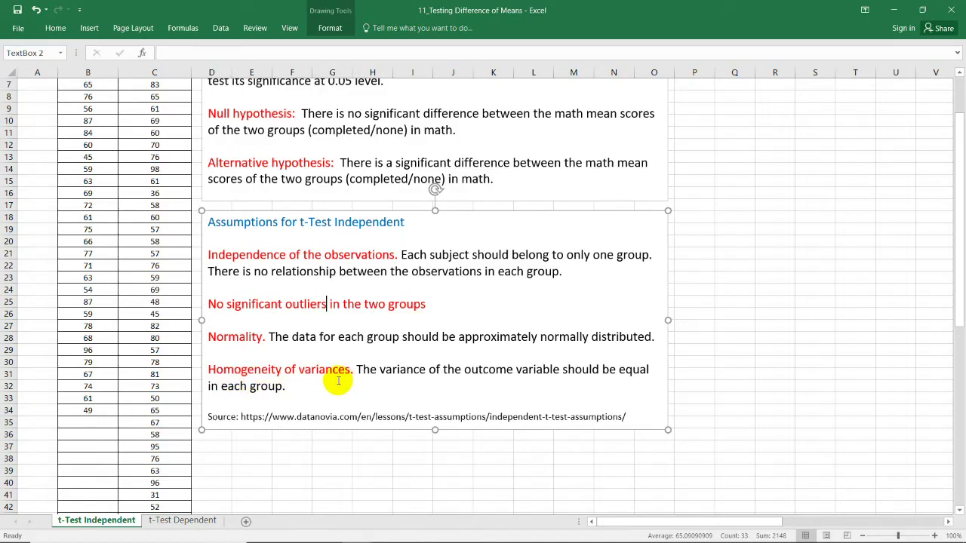
{"action": "left_click", "coordinate": [694, 301]}
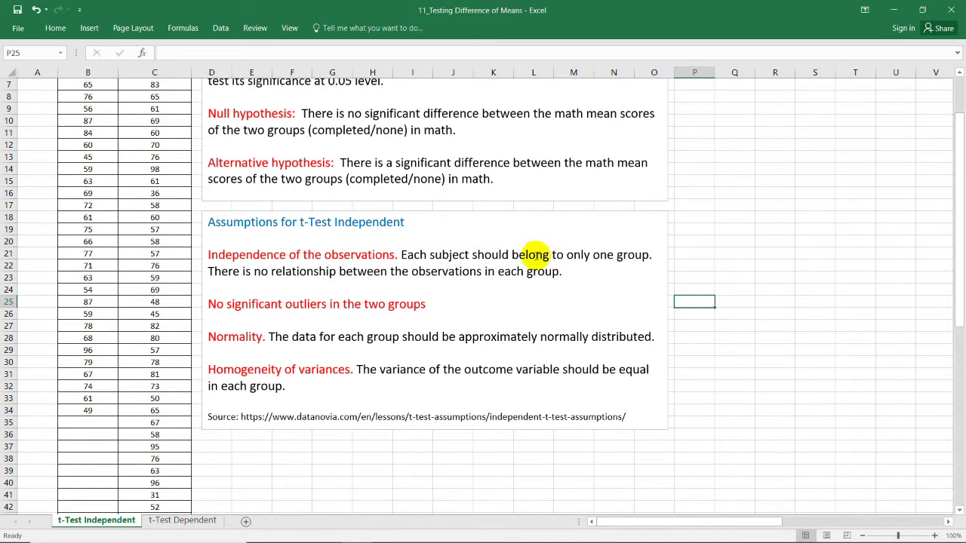
- Switch to the SPSS Data Editor and look through the Group and Scores data
{"action": "key", "text": "alt+Tab"}
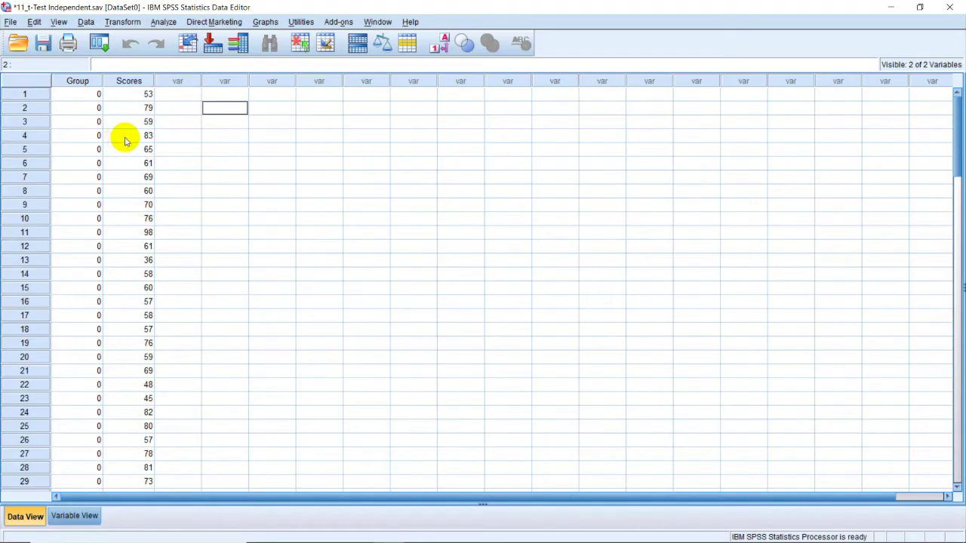
{"action": "scroll", "coordinate": [132, 147], "scroll_direction": "down", "scroll_amount": 7}
{"action": "scroll", "coordinate": [155, 181], "scroll_direction": "down", "scroll_amount": 4}
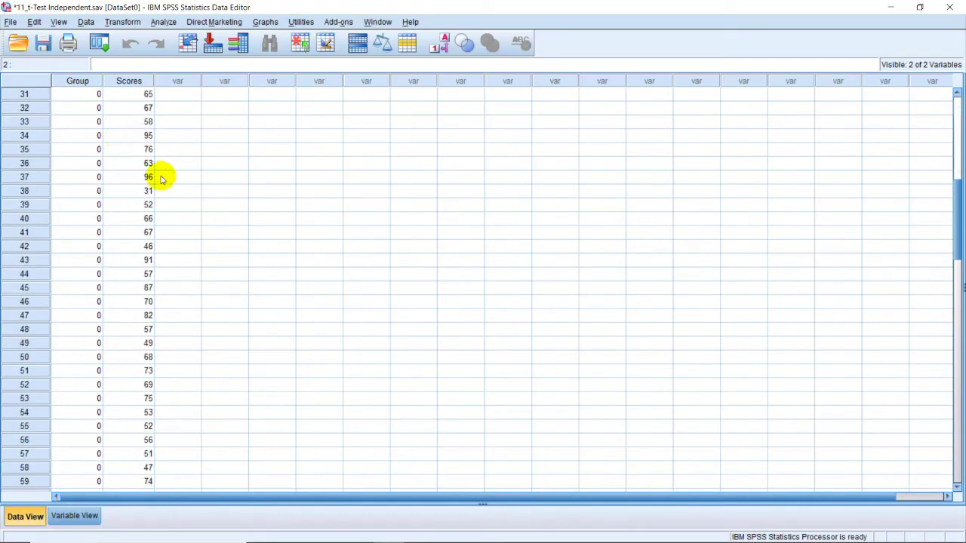
{"action": "scroll", "coordinate": [162, 163], "scroll_direction": "up", "scroll_amount": 11}
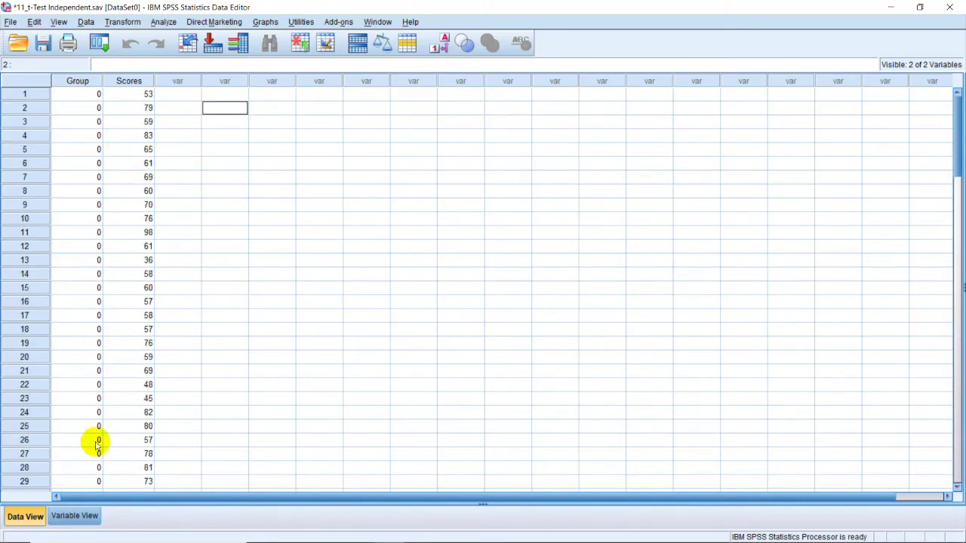
- Inspect the value labels assigned to the Group variable in its variable definition
{"action": "left_click", "coordinate": [74, 516]}
{"action": "left_click", "coordinate": [66, 79]}
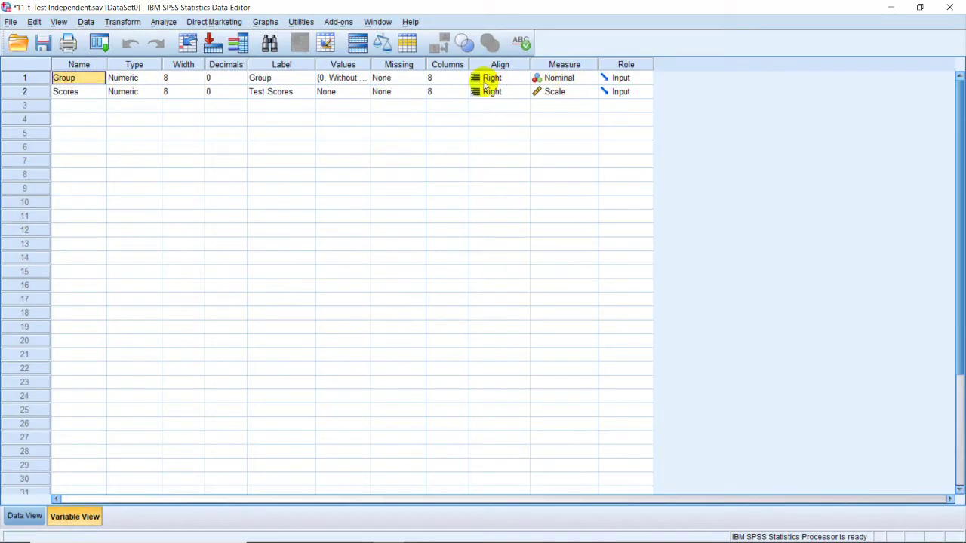
{"action": "left_click", "coordinate": [365, 80]}
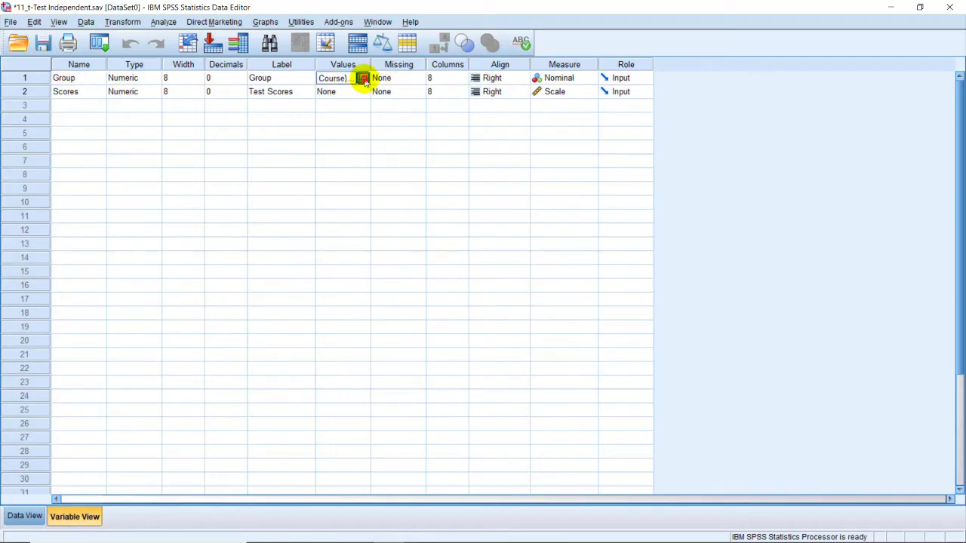
{"action": "left_click", "coordinate": [363, 78]}
{"action": "left_click_drag", "start_coordinate": [449, 195], "coordinate": [452, 138]}
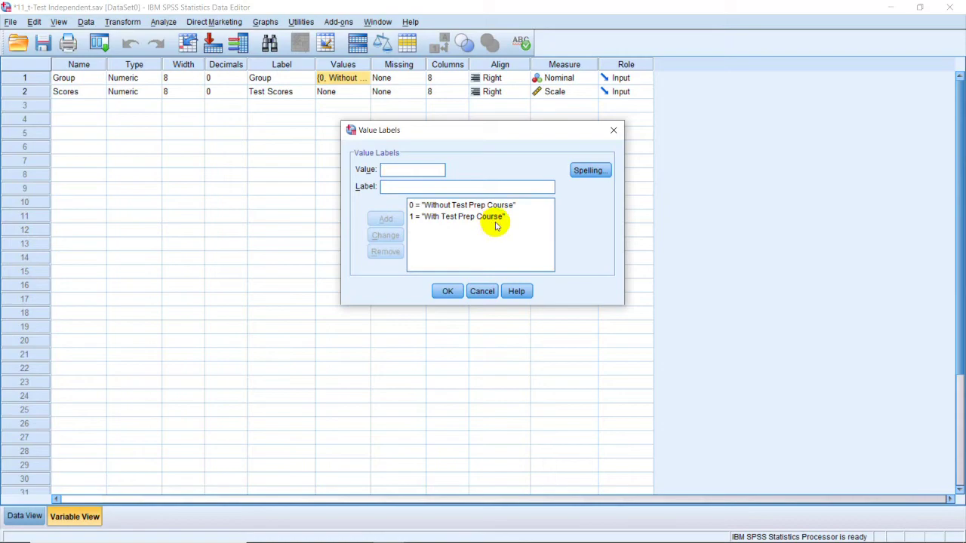
{"action": "left_click", "coordinate": [446, 289]}
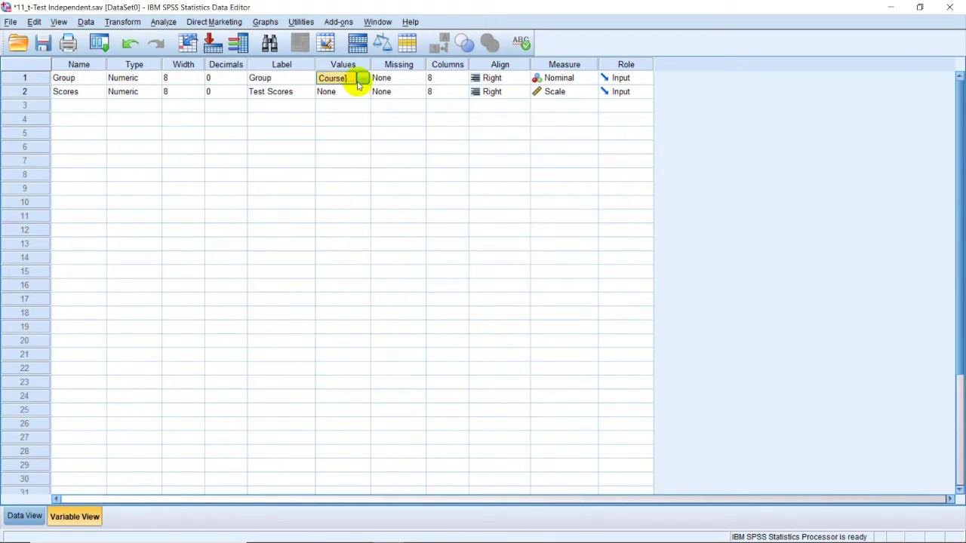
- Display value labels instead of codes in the data and widen the Group column to fit the full label text
{"action": "left_click", "coordinate": [28, 516]}
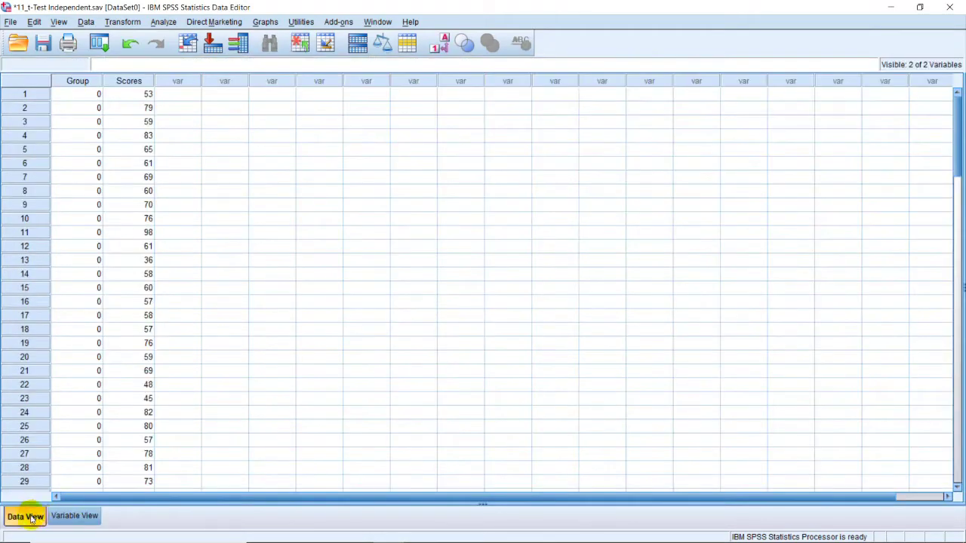
{"action": "scroll", "coordinate": [96, 184], "scroll_direction": "down", "scroll_amount": 12}
{"action": "scroll", "coordinate": [96, 240], "scroll_direction": "down", "scroll_amount": 6}
{"action": "scroll", "coordinate": [97, 294], "scroll_direction": "up", "scroll_amount": 12}
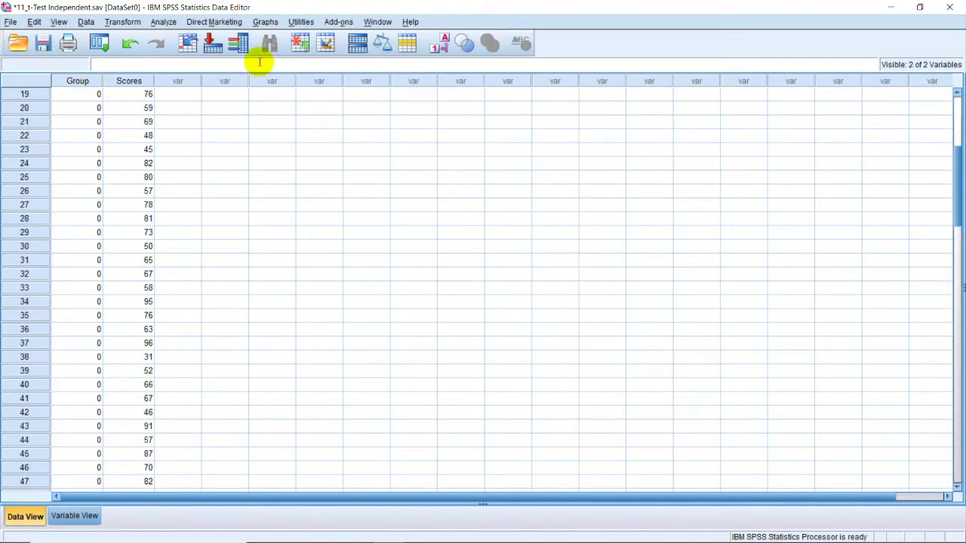
{"action": "left_click", "coordinate": [442, 47]}
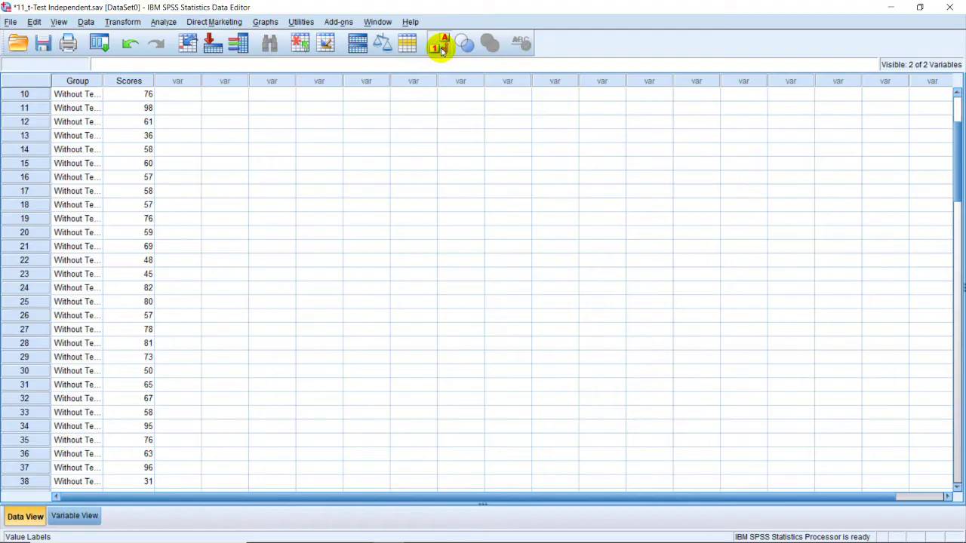
{"action": "left_click_drag", "start_coordinate": [102, 80], "coordinate": [157, 81]}
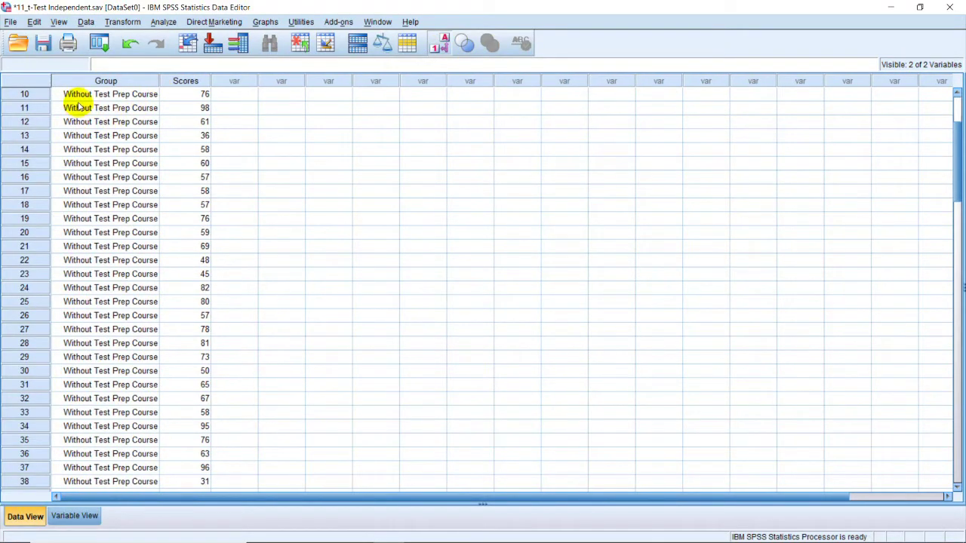
- Look through the labelled cases of both groups and switch the Group column back to numeric codes
{"action": "scroll", "coordinate": [132, 249], "scroll_direction": "down", "scroll_amount": 20}
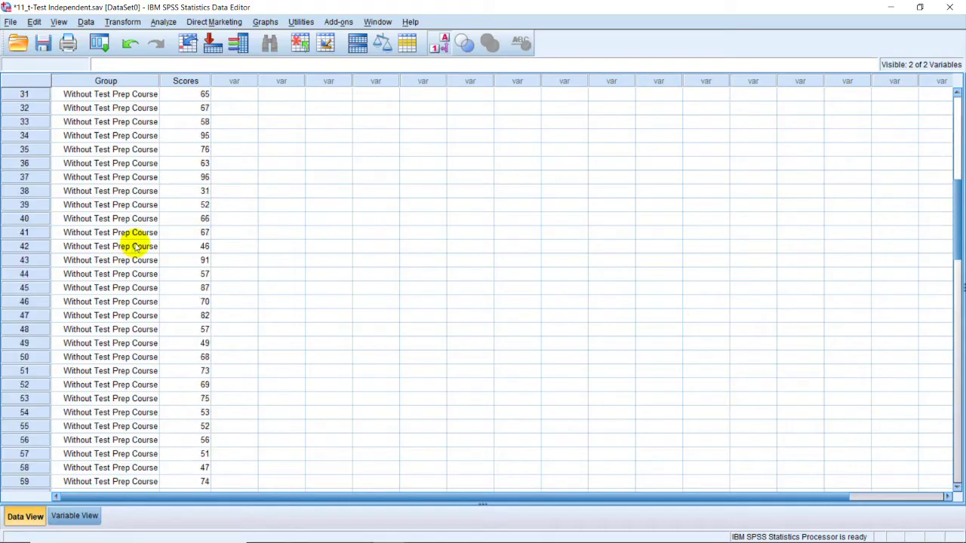
{"action": "scroll", "coordinate": [133, 244], "scroll_direction": "up", "scroll_amount": 2}
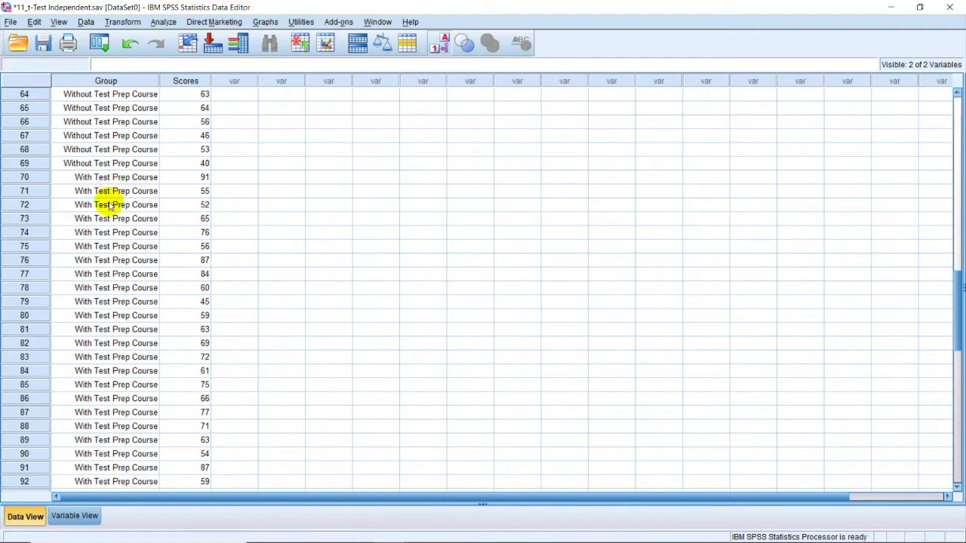
{"action": "left_click", "coordinate": [445, 44]}
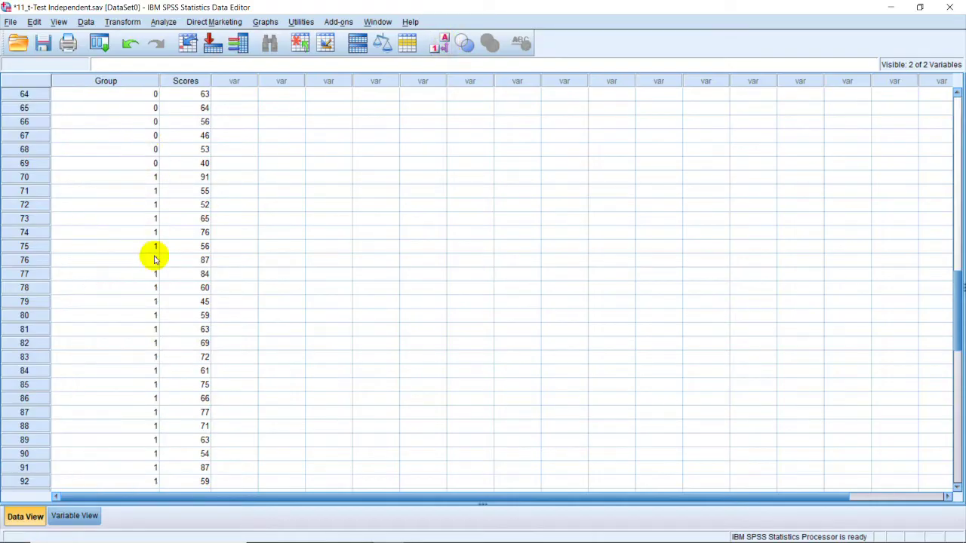
{"action": "scroll", "coordinate": [147, 209], "scroll_direction": "up", "scroll_amount": 20}
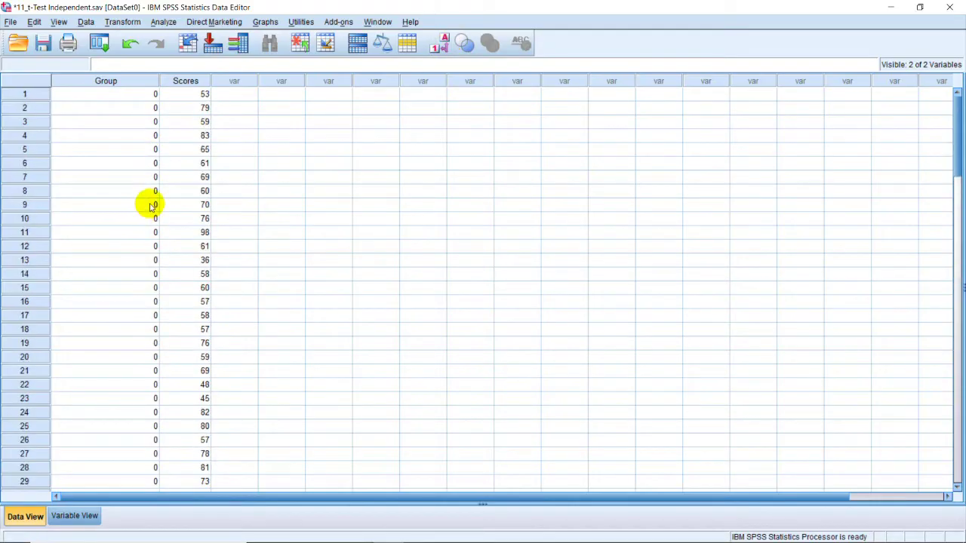
- Check the measurement level of the Scores variable in its variable definition
{"action": "left_click", "coordinate": [83, 516]}
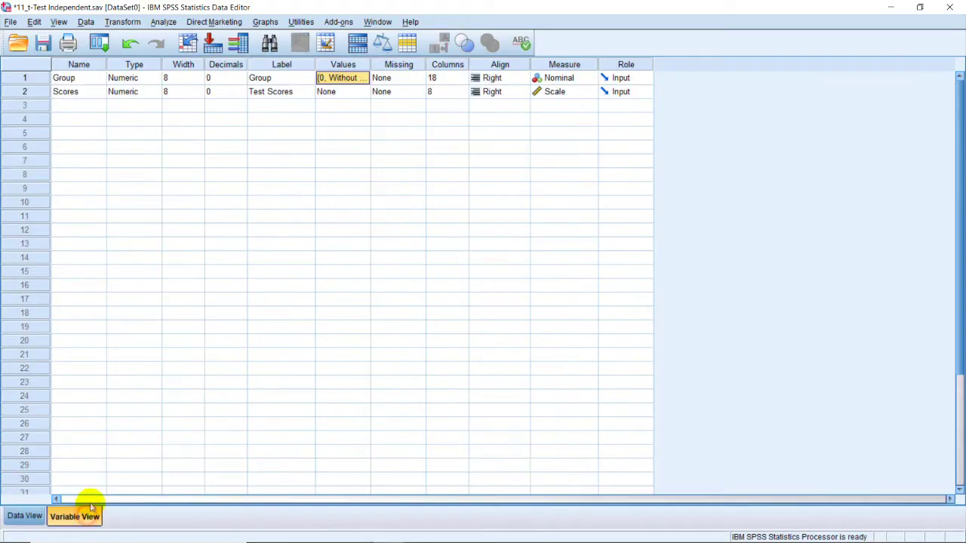
{"action": "left_click", "coordinate": [86, 94]}
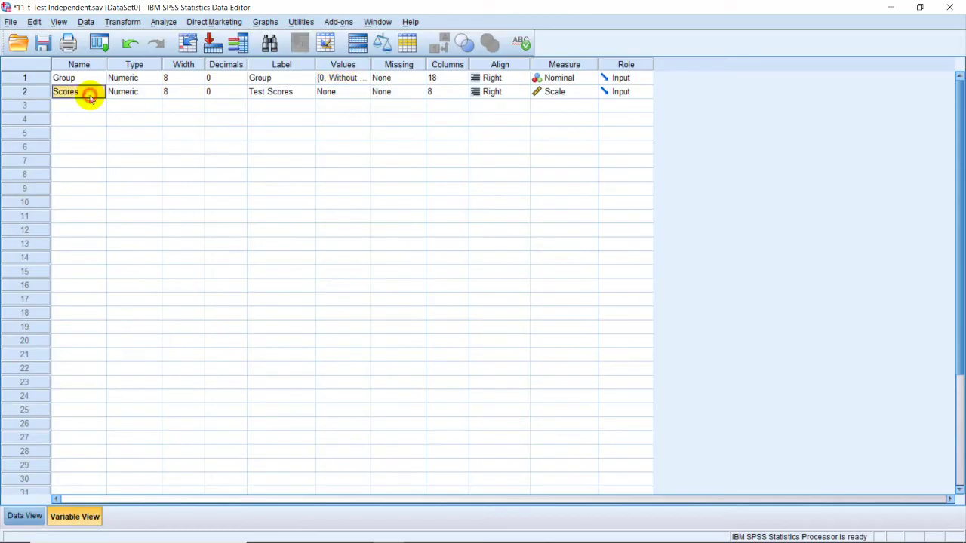
{"action": "left_click", "coordinate": [571, 93]}
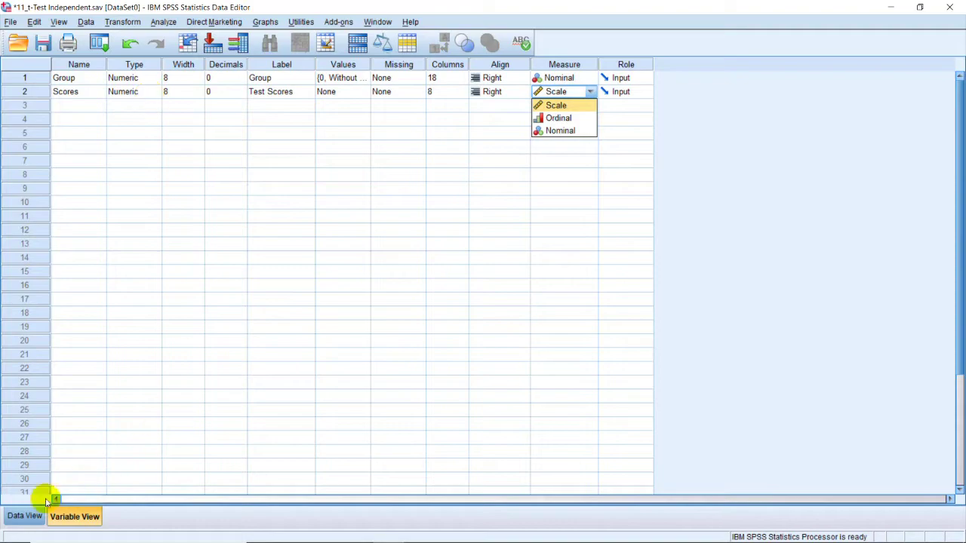
- Return to the data and examine the scores down to where the Group code changes from 0 to 1
{"action": "left_click", "coordinate": [25, 516]}
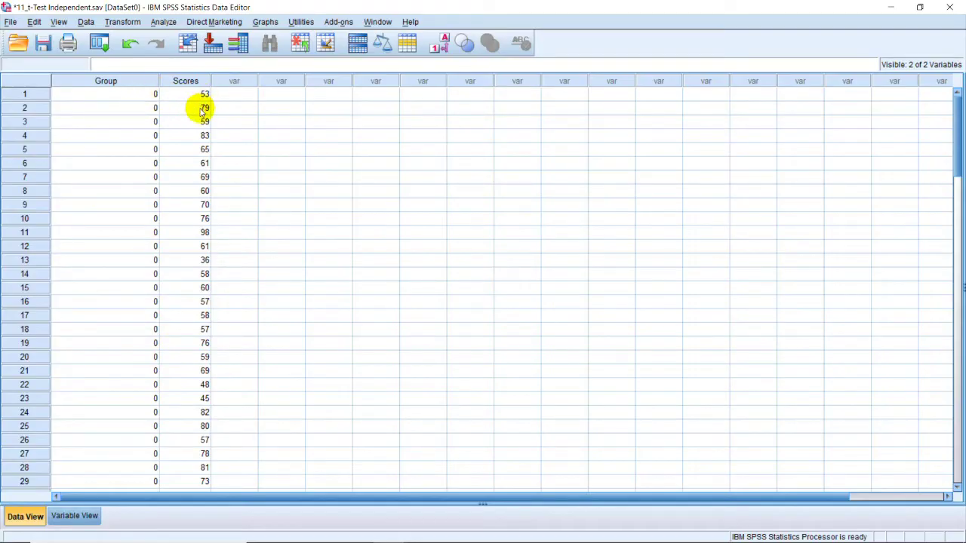
{"action": "scroll", "coordinate": [202, 113], "scroll_direction": "down", "scroll_amount": 7}
{"action": "scroll", "coordinate": [201, 154], "scroll_direction": "down", "scroll_amount": 10}
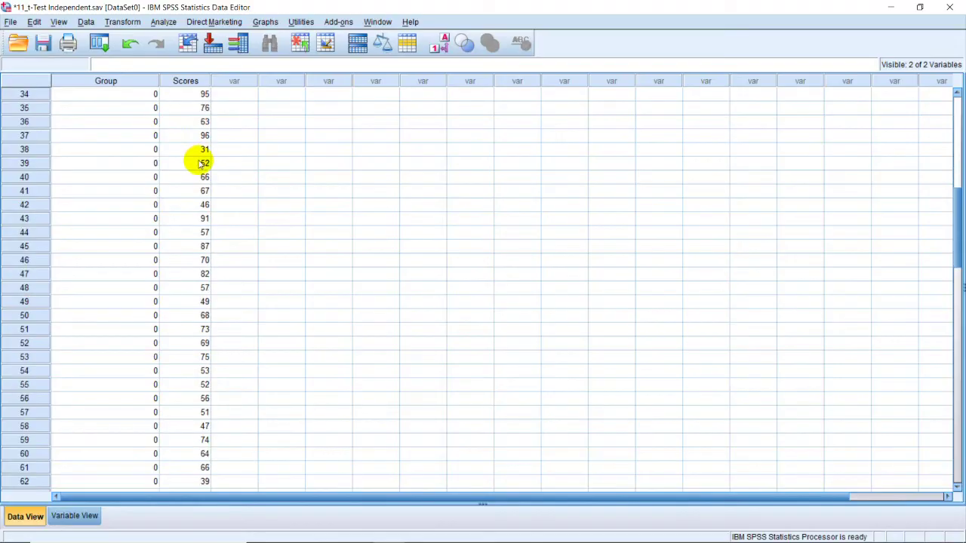
{"action": "scroll", "coordinate": [202, 189], "scroll_direction": "down", "scroll_amount": 4}
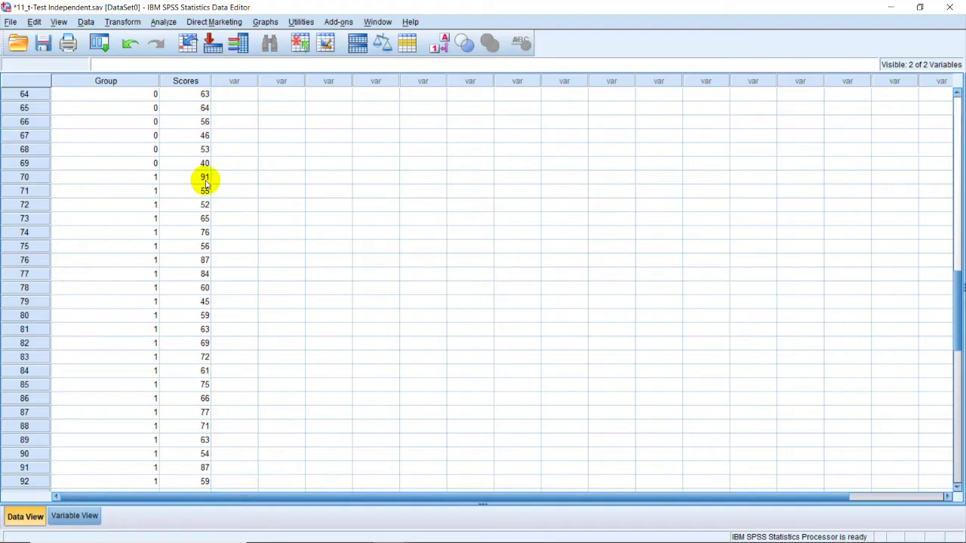
- Look through the remaining scores of the group coded 1 and return to the first cases of the data
{"action": "scroll", "coordinate": [192, 305], "scroll_direction": "down", "scroll_amount": 3}
{"action": "scroll", "coordinate": [192, 294], "scroll_direction": "down", "scroll_amount": 3}
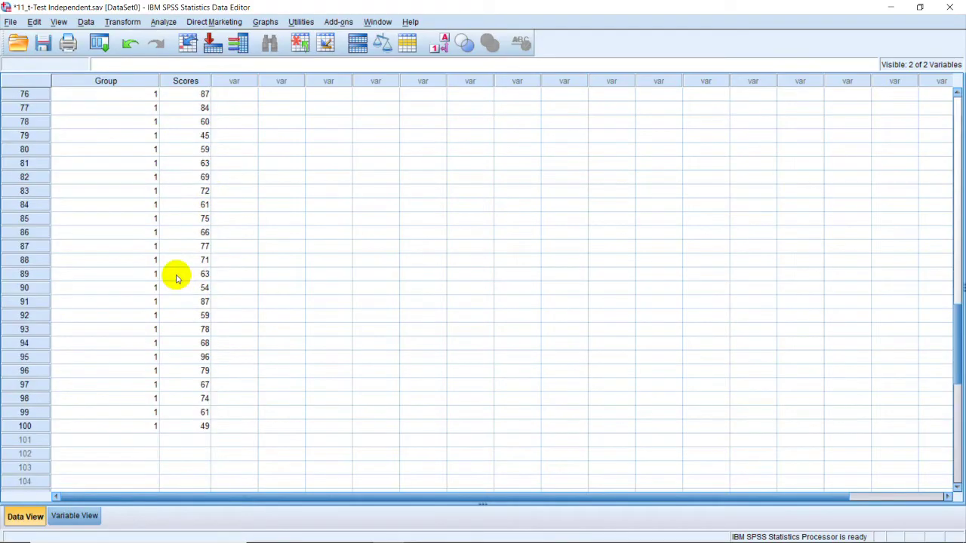
{"action": "scroll", "coordinate": [171, 298], "scroll_direction": "up", "scroll_amount": 20}
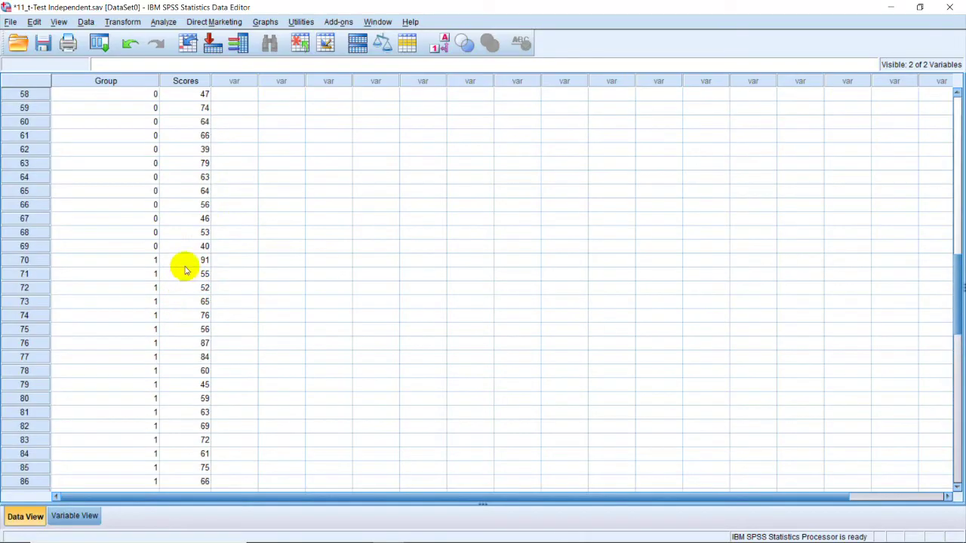
{"action": "left_click", "coordinate": [375, 162]}
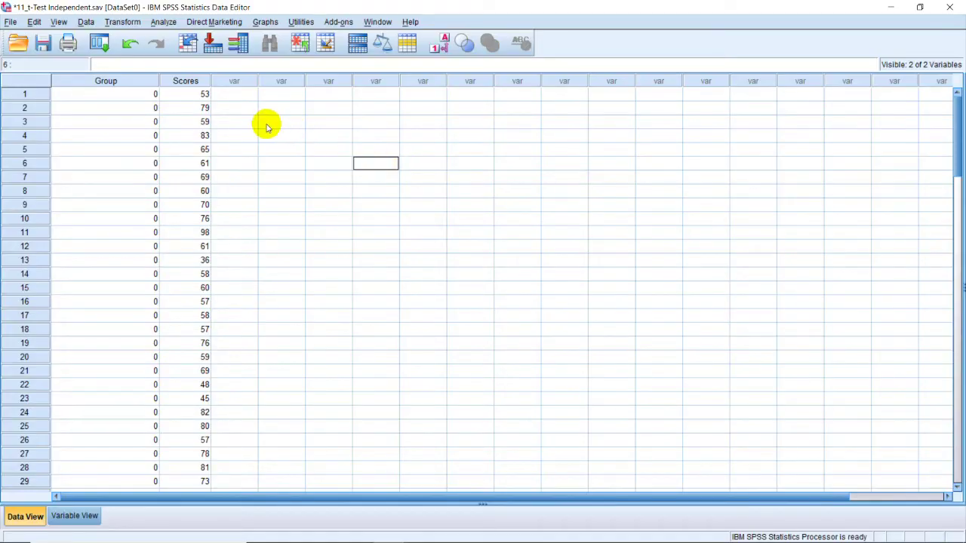
{"action": "scroll", "coordinate": [128, 142], "scroll_direction": "down", "scroll_amount": 4}
{"action": "scroll", "coordinate": [128, 143], "scroll_direction": "up", "scroll_amount": 4}
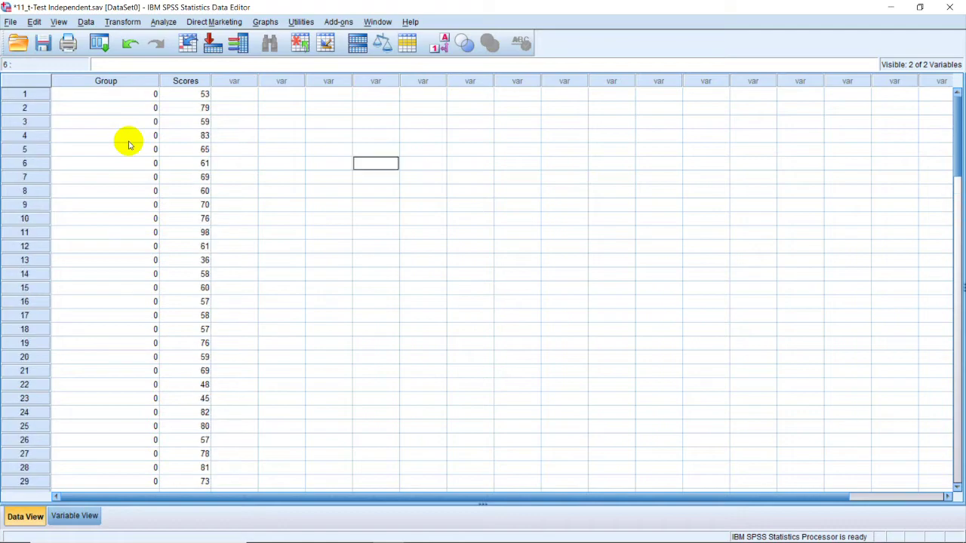
- Split the file to organize output by groups based on Group, sorting the file by the grouping variable
{"action": "left_click", "coordinate": [83, 23]}
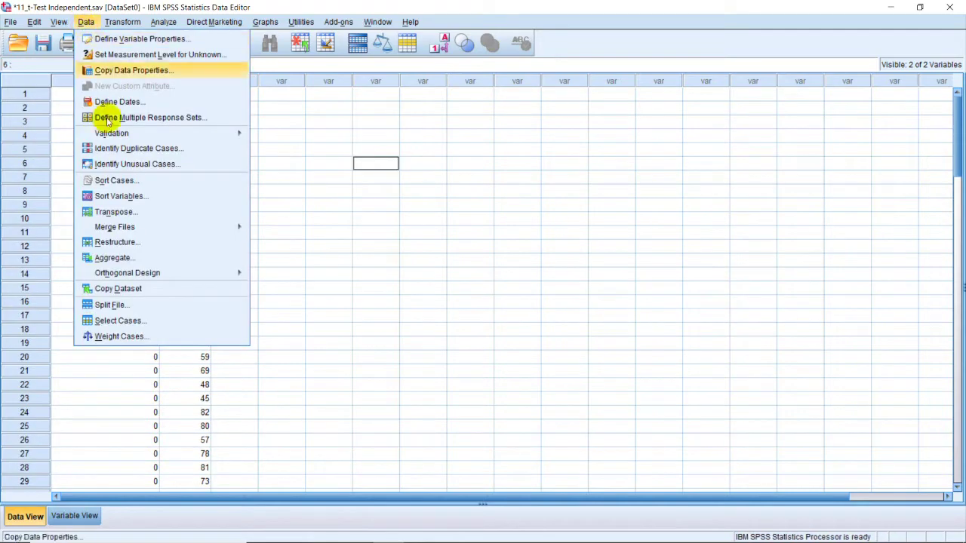
{"action": "left_click", "coordinate": [154, 304]}
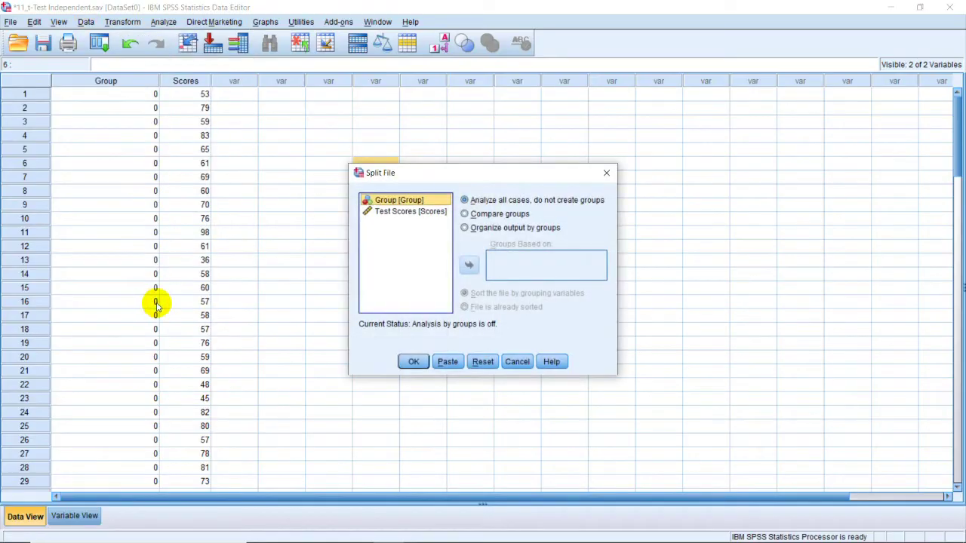
{"action": "left_click", "coordinate": [464, 228]}
{"action": "left_click", "coordinate": [393, 202]}
{"action": "left_click", "coordinate": [467, 263]}
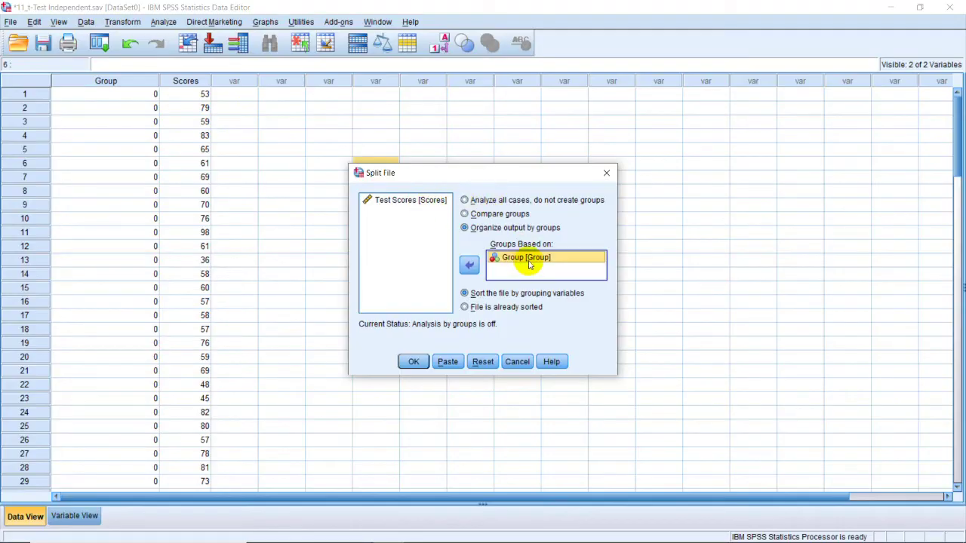
{"action": "left_click", "coordinate": [411, 363]}
{"action": "left_click", "coordinate": [189, 84]}
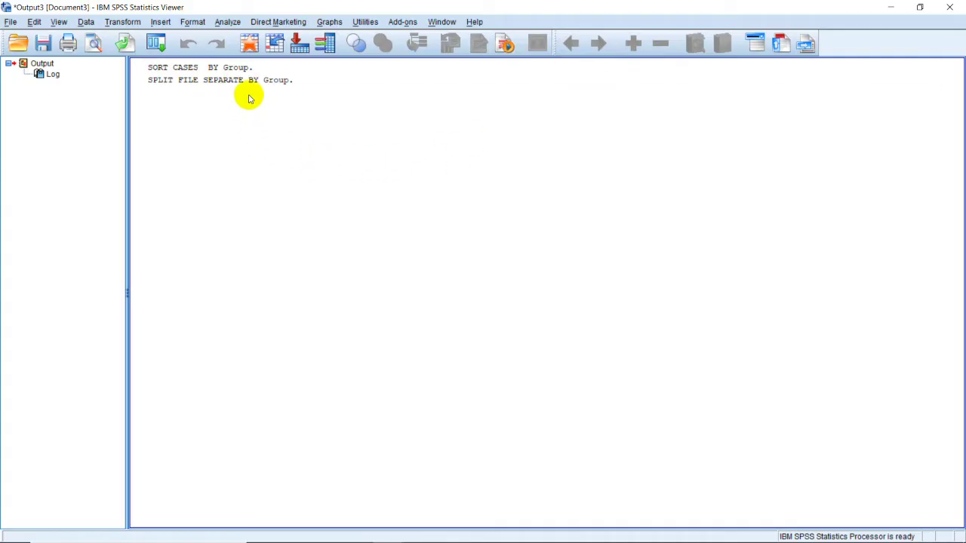
- Set up an Explore analysis with Test Scores as the dependent variable and check its statistics options without changing them
{"action": "left_click", "coordinate": [229, 24]}
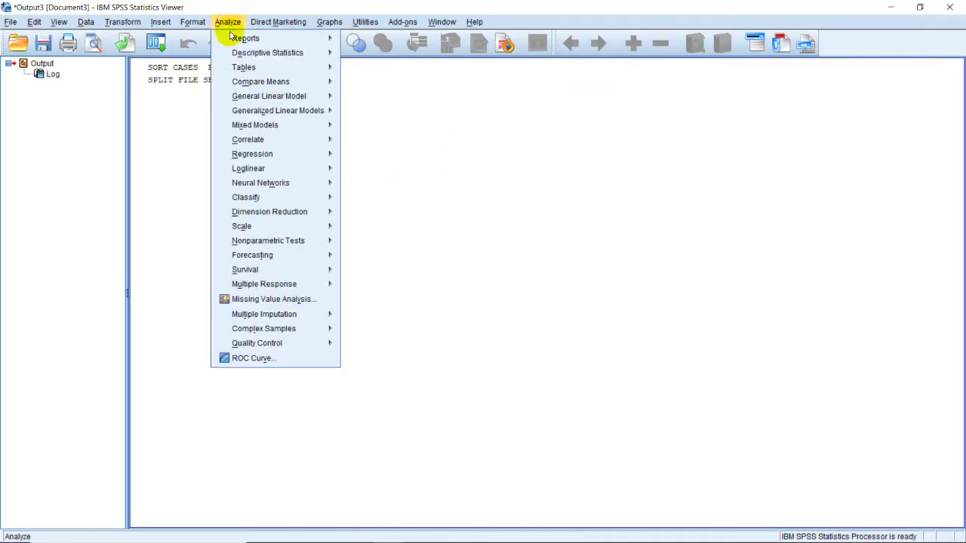
{"action": "mouse_move", "coordinate": [249, 52]}
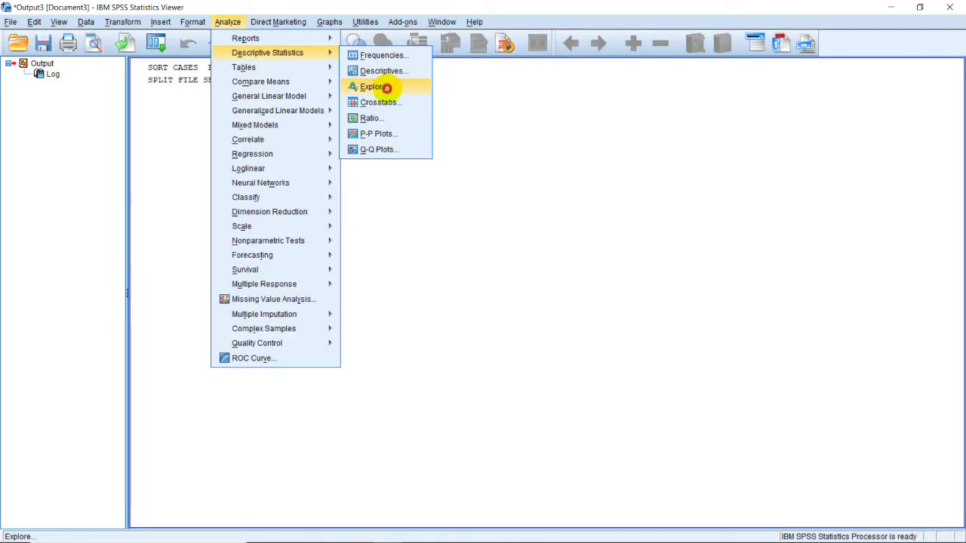
{"action": "left_click", "coordinate": [387, 87]}
{"action": "left_click_drag", "start_coordinate": [459, 175], "coordinate": [457, 130]}
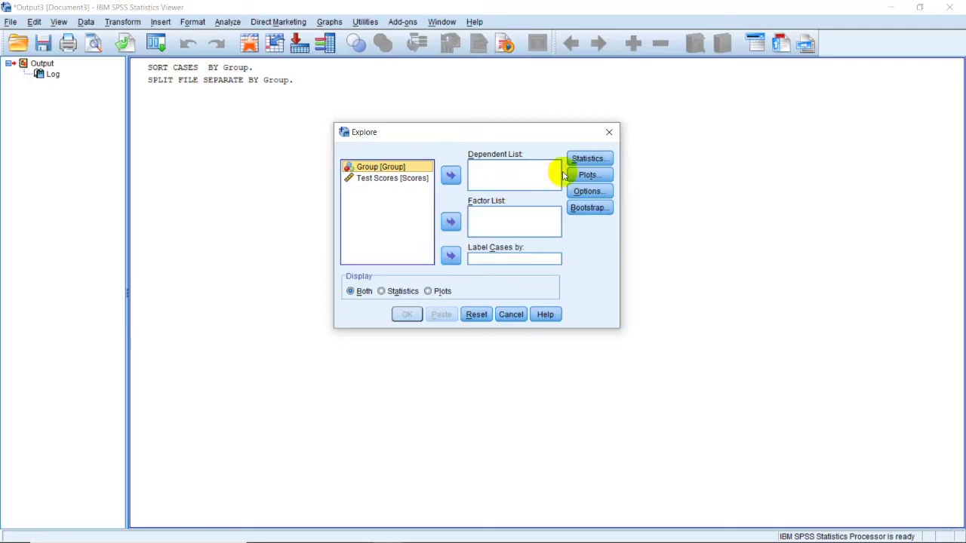
{"action": "left_click", "coordinate": [392, 179]}
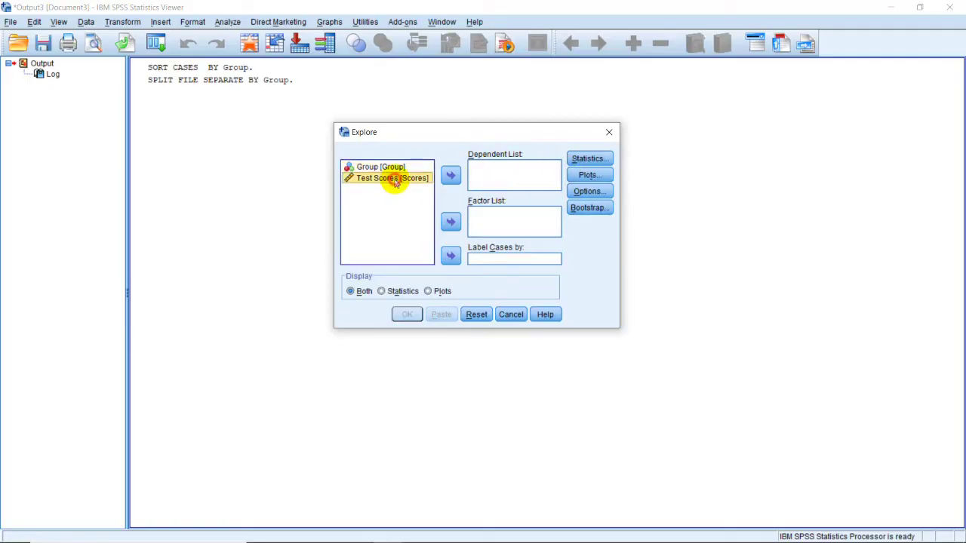
{"action": "left_click", "coordinate": [449, 176]}
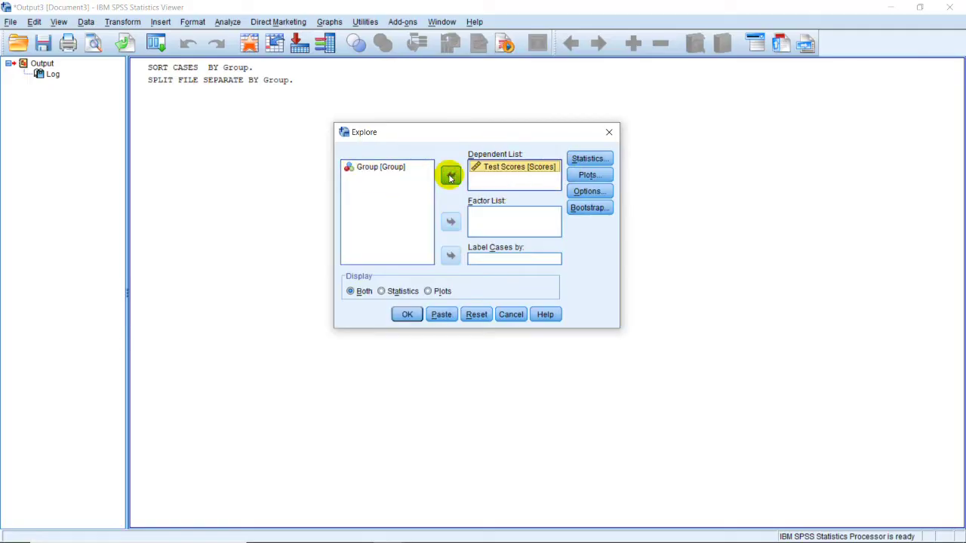
{"action": "left_click", "coordinate": [587, 158]}
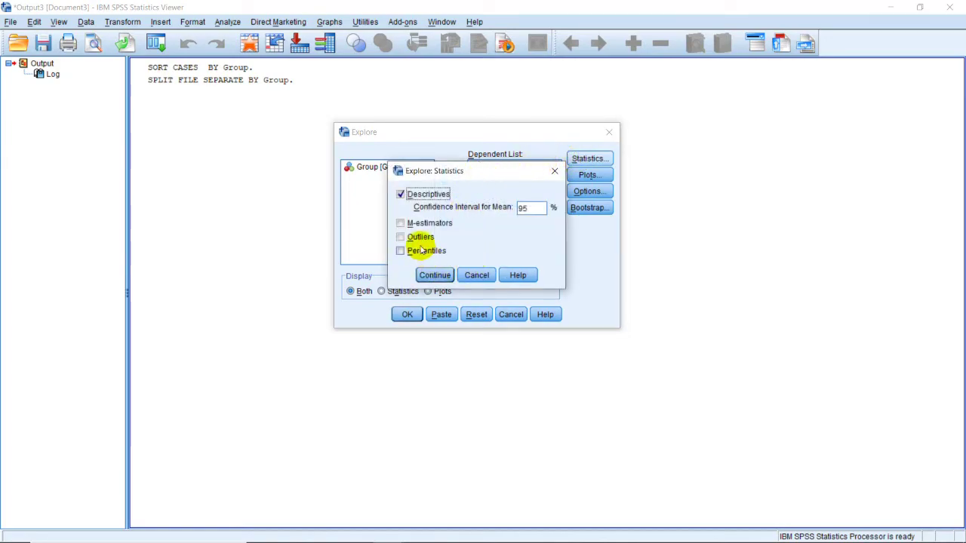
{"action": "left_click", "coordinate": [477, 275]}
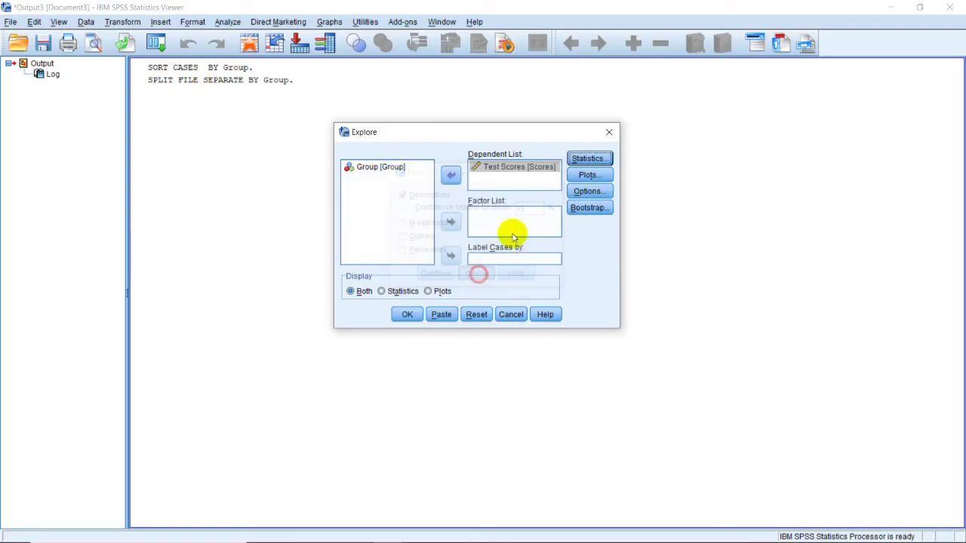
- Request a histogram and normality plots with tests instead of the stem-and-leaf plot, and run the Explore analysis
{"action": "left_click", "coordinate": [589, 175]}
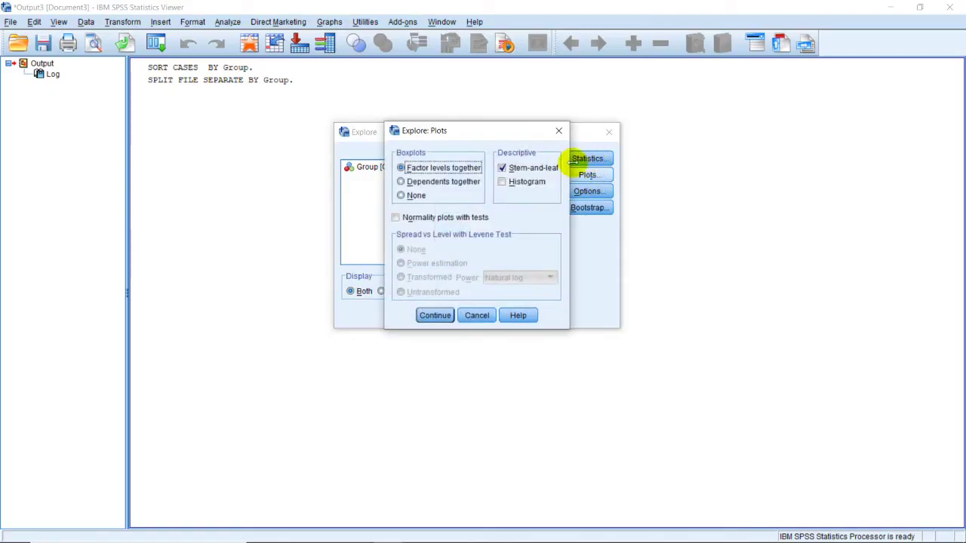
{"action": "left_click", "coordinate": [503, 182]}
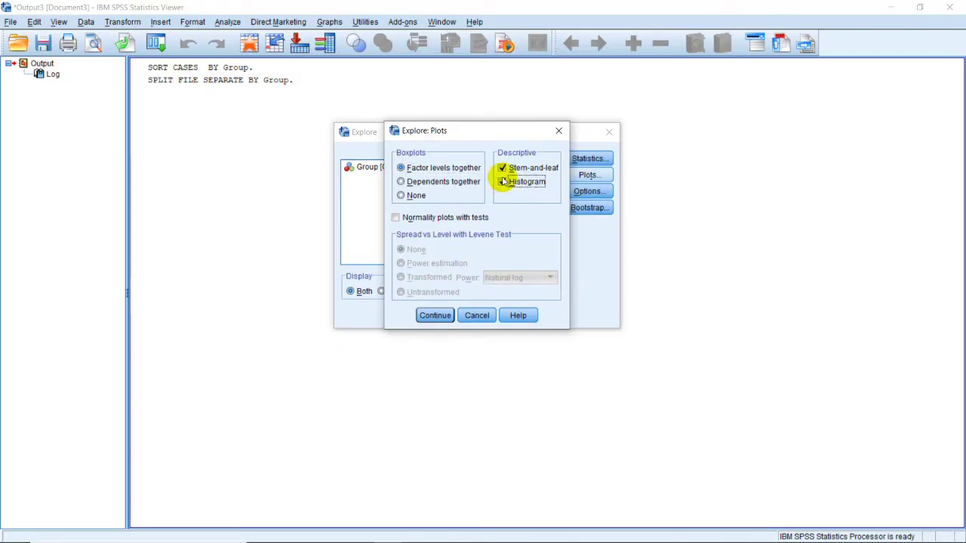
{"action": "left_click", "coordinate": [502, 168]}
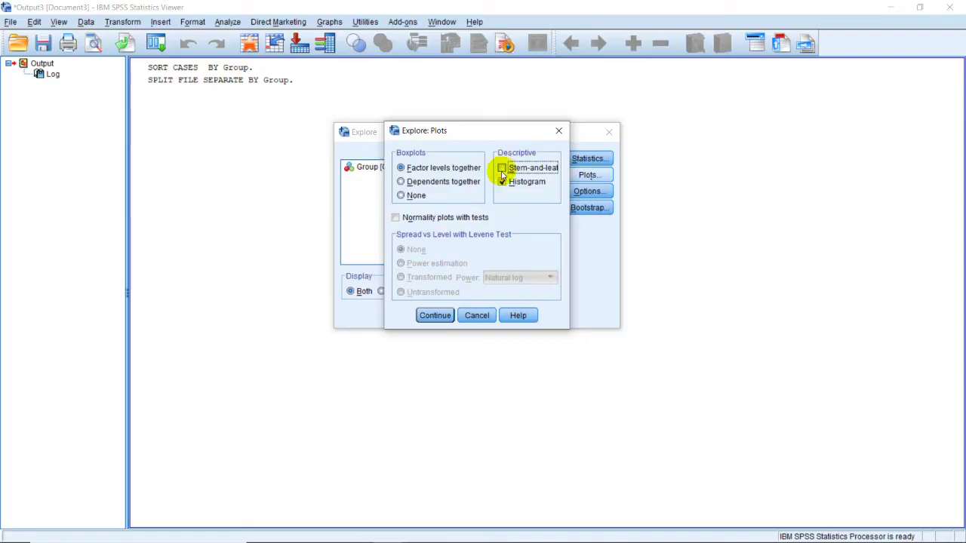
{"action": "left_click", "coordinate": [395, 217]}
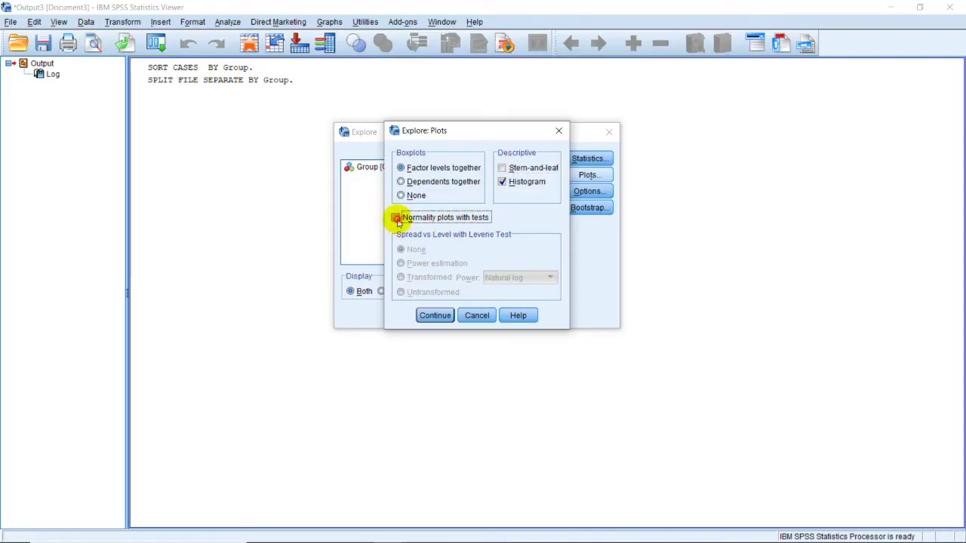
{"action": "left_click", "coordinate": [436, 317]}
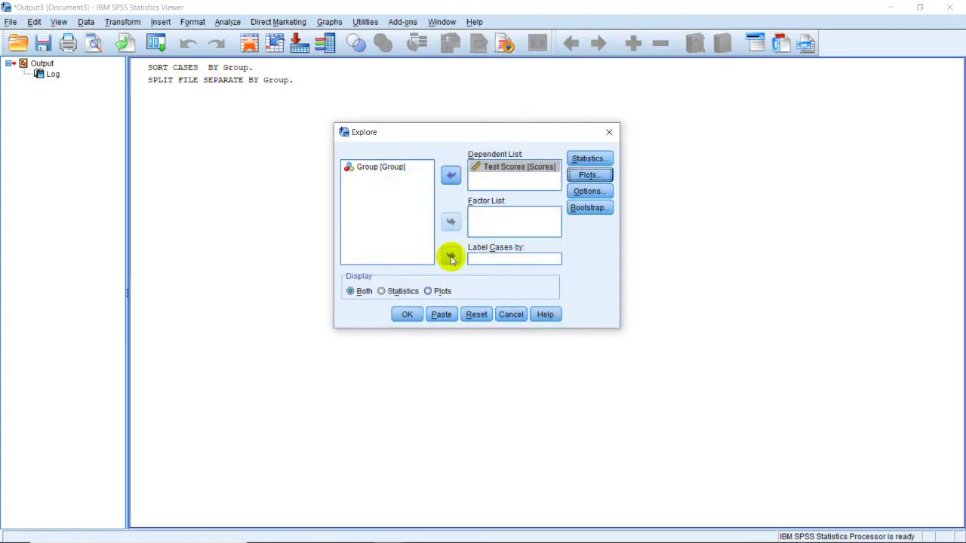
{"action": "left_click", "coordinate": [407, 314]}
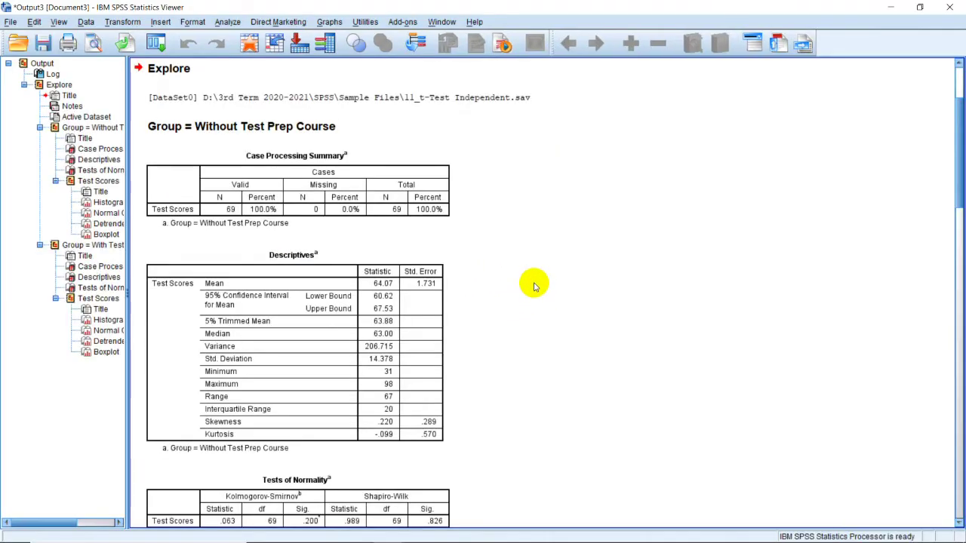
- Examine the case summary, descriptives and tests of normality for the Without Test Prep Course group
{"action": "scroll", "coordinate": [498, 278], "scroll_direction": "down", "scroll_amount": 1}
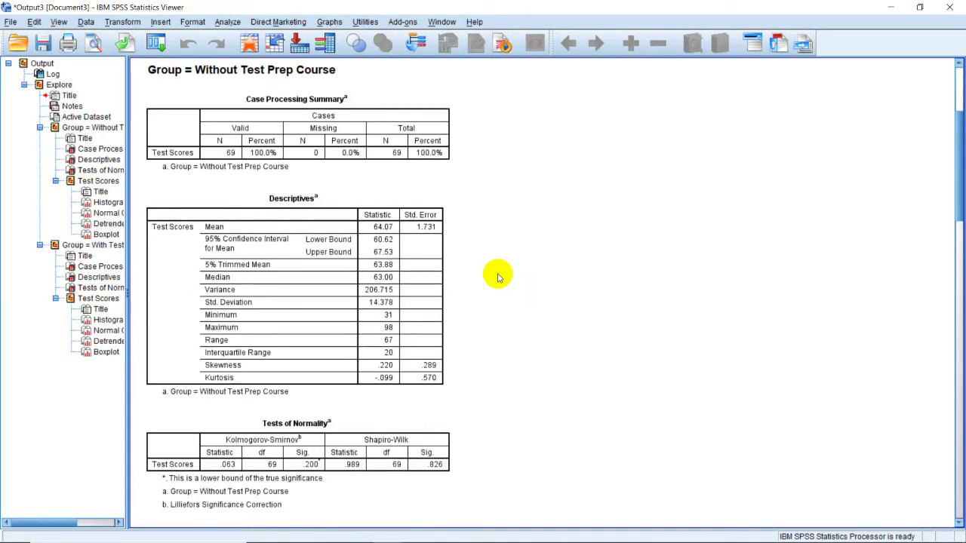
{"action": "scroll", "coordinate": [483, 253], "scroll_direction": "up", "scroll_amount": 1}
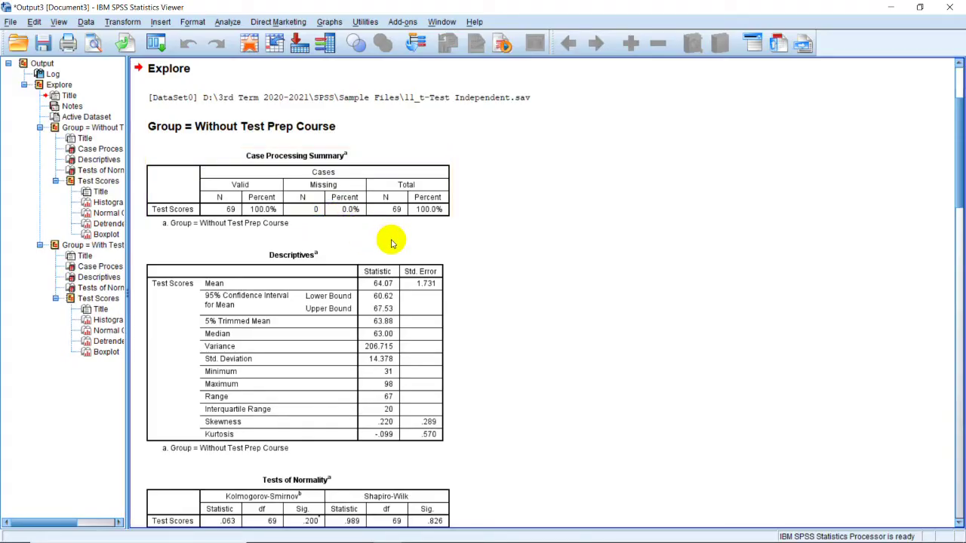
{"action": "scroll", "coordinate": [391, 243], "scroll_direction": "down", "scroll_amount": 3}
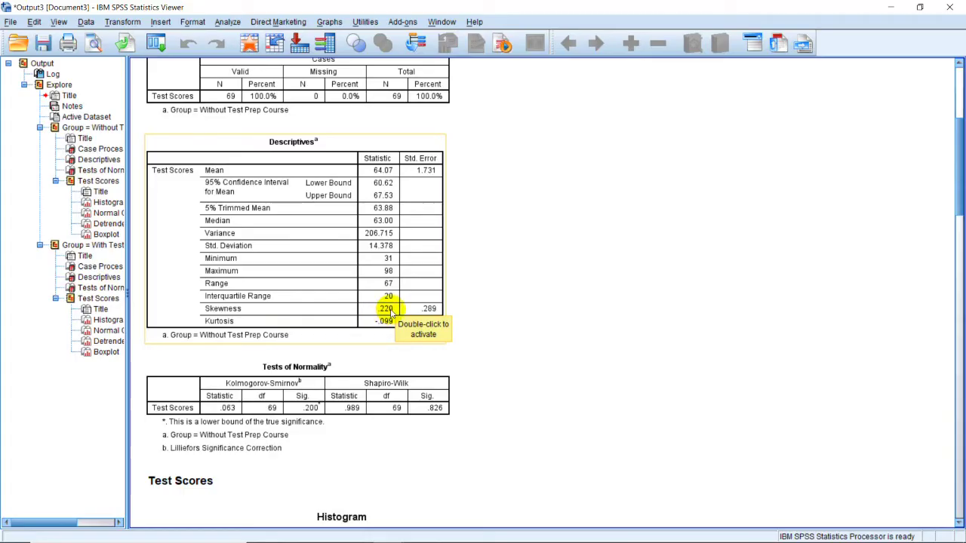
{"action": "scroll", "coordinate": [389, 309], "scroll_direction": "down", "scroll_amount": 1}
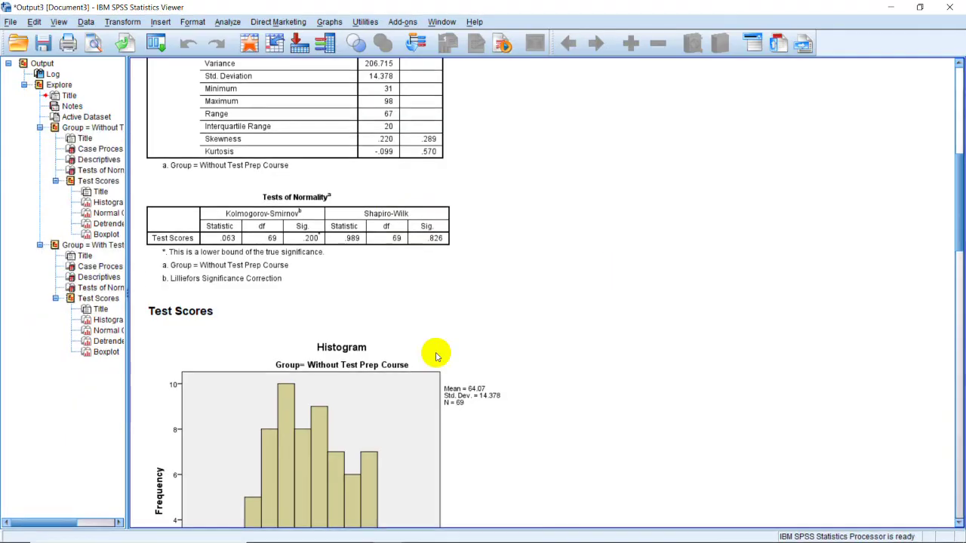
- Examine the histogram, normal and detrended Q-Q plots and boxplot of test scores for the Without Test Prep Course group
{"action": "scroll", "coordinate": [437, 351], "scroll_direction": "down", "scroll_amount": 4}
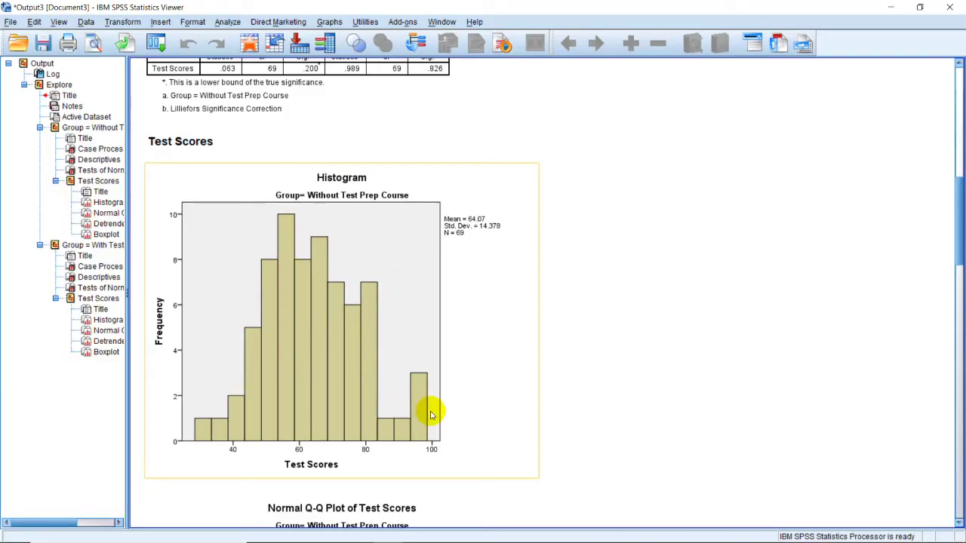
{"action": "scroll", "coordinate": [415, 398], "scroll_direction": "down", "scroll_amount": 3}
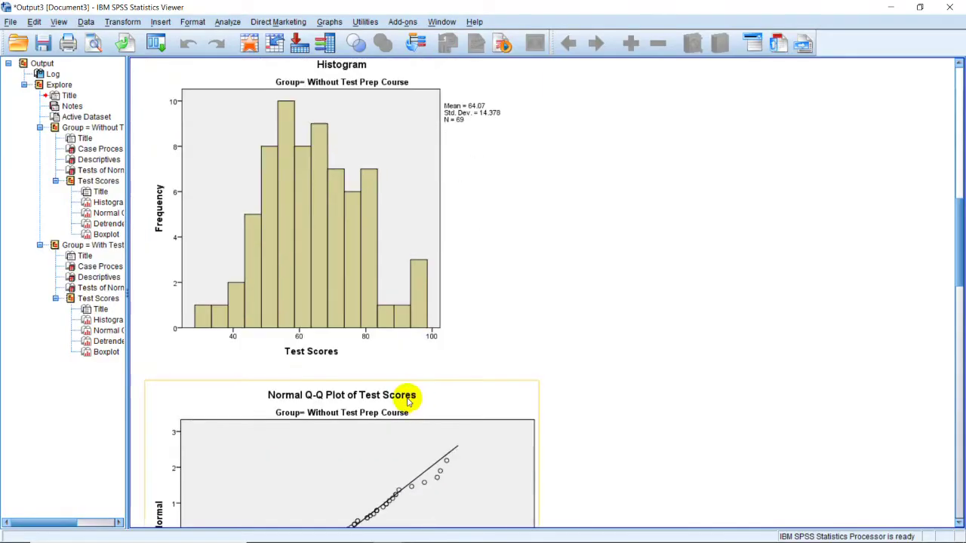
{"action": "scroll", "coordinate": [296, 311], "scroll_direction": "down", "scroll_amount": 2}
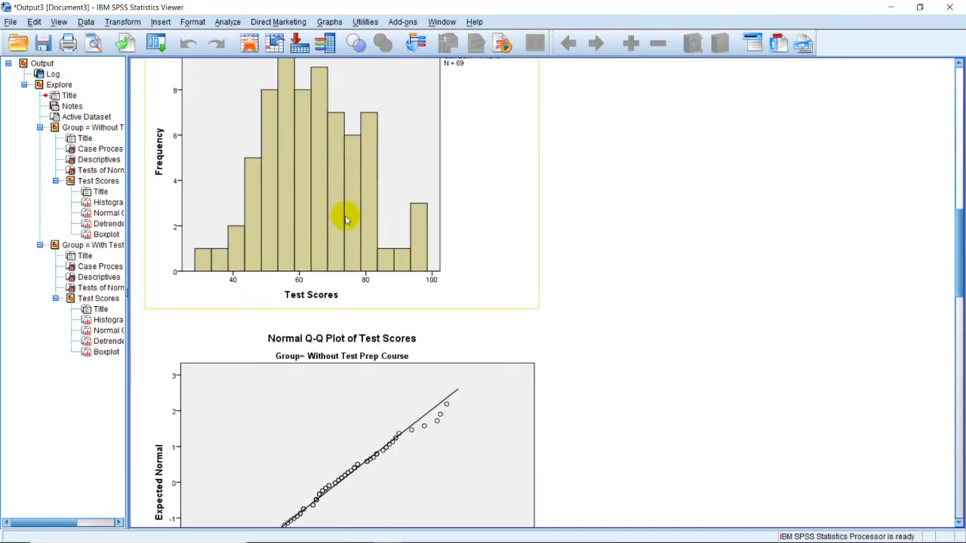
{"action": "left_click", "coordinate": [495, 332]}
{"action": "scroll", "coordinate": [492, 343], "scroll_direction": "down", "scroll_amount": 2}
{"action": "scroll", "coordinate": [350, 319], "scroll_direction": "down", "scroll_amount": 4}
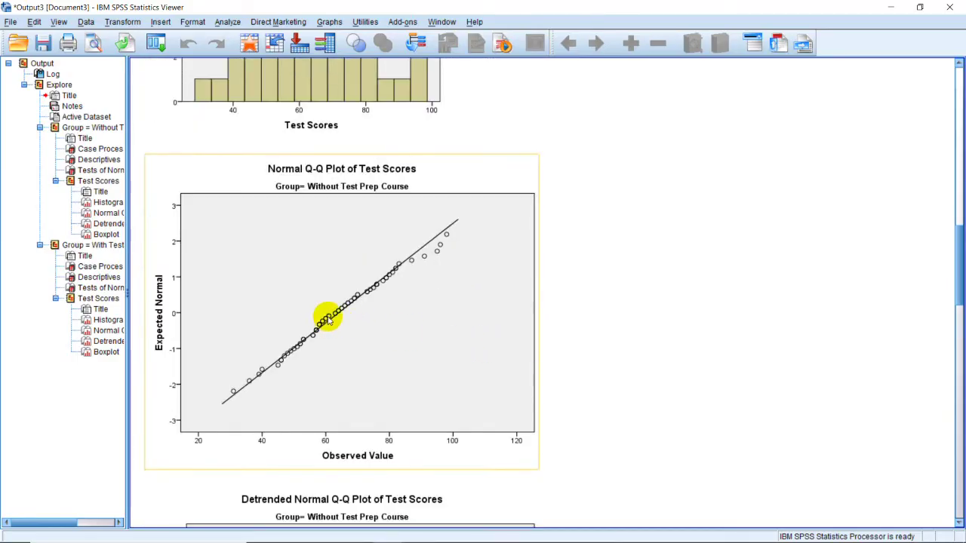
{"action": "scroll", "coordinate": [347, 316], "scroll_direction": "down", "scroll_amount": 7}
{"action": "scroll", "coordinate": [354, 311], "scroll_direction": "down", "scroll_amount": 13}
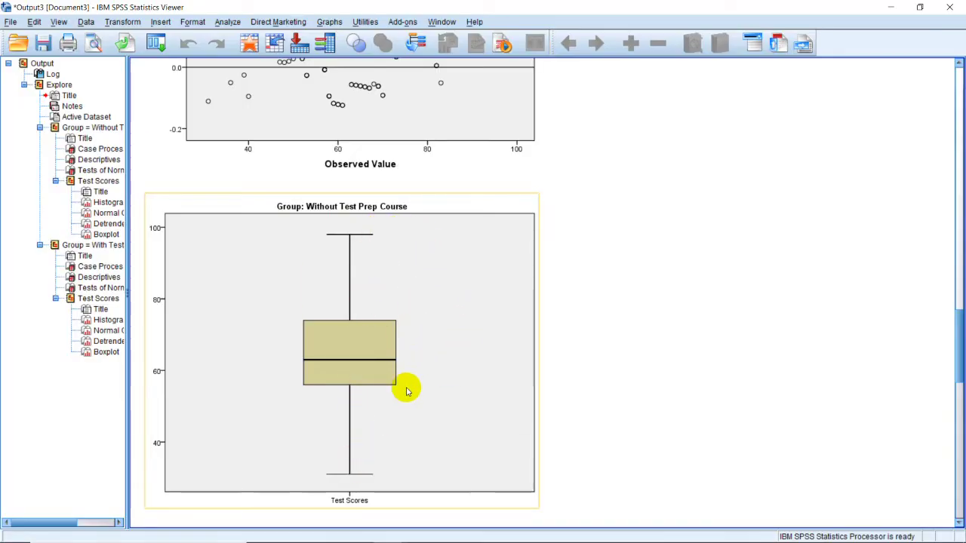
- Examine the case summary, descriptives and tests of normality for the With Test Prep Course group
{"action": "scroll", "coordinate": [408, 388], "scroll_direction": "down", "scroll_amount": 3}
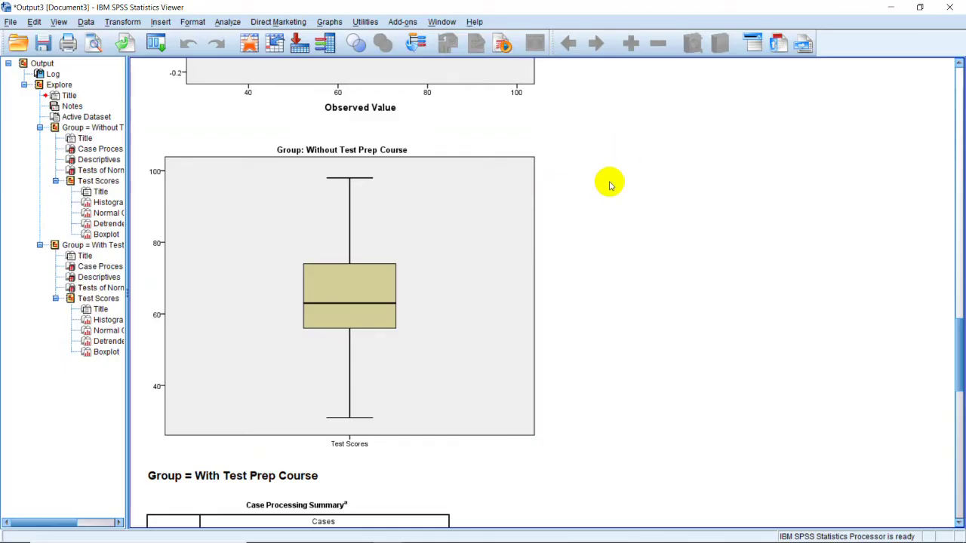
{"action": "scroll", "coordinate": [609, 186], "scroll_direction": "down", "scroll_amount": 3}
{"action": "scroll", "coordinate": [610, 186], "scroll_direction": "down", "scroll_amount": 2}
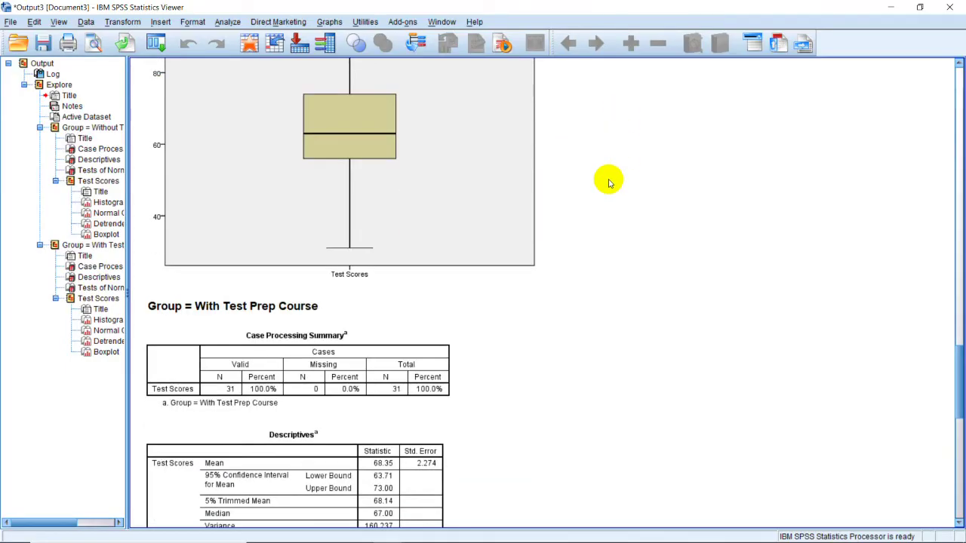
{"action": "scroll", "coordinate": [609, 184], "scroll_direction": "down", "scroll_amount": 3}
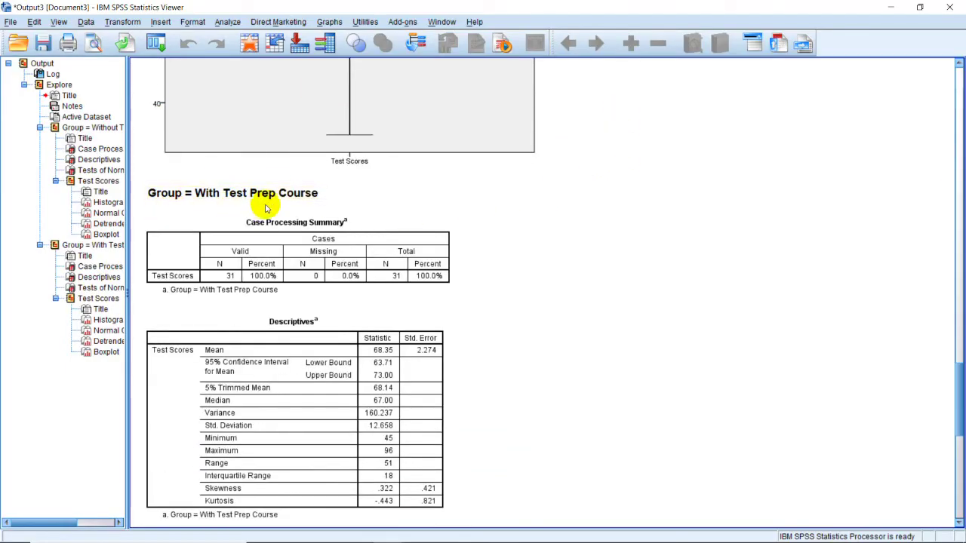
{"action": "scroll", "coordinate": [324, 204], "scroll_direction": "down", "scroll_amount": 2}
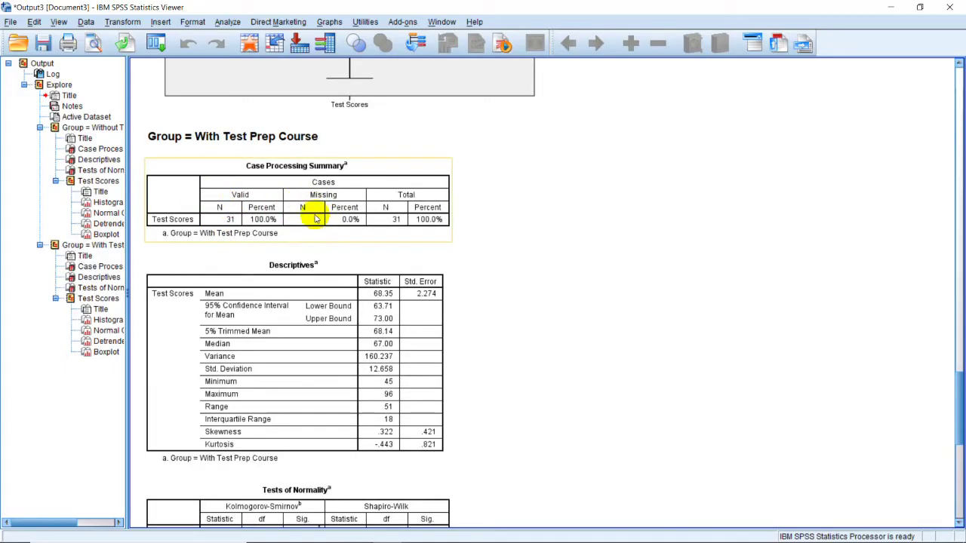
{"action": "scroll", "coordinate": [399, 252], "scroll_direction": "down", "scroll_amount": 4}
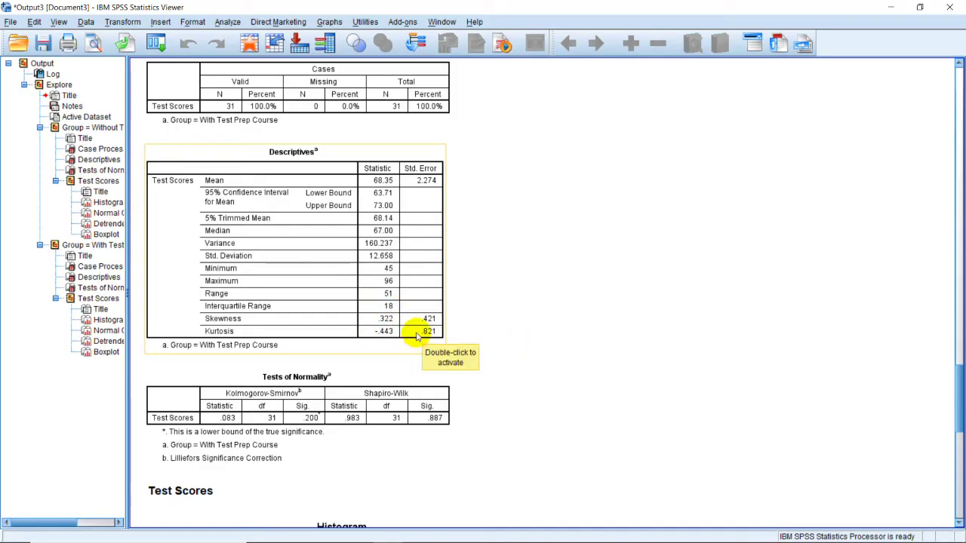
- Examine the normality tests, histogram, Q-Q plots and boxplot for the With Test Prep Course group, and return to the data window
{"action": "scroll", "coordinate": [418, 335], "scroll_direction": "down", "scroll_amount": 3}
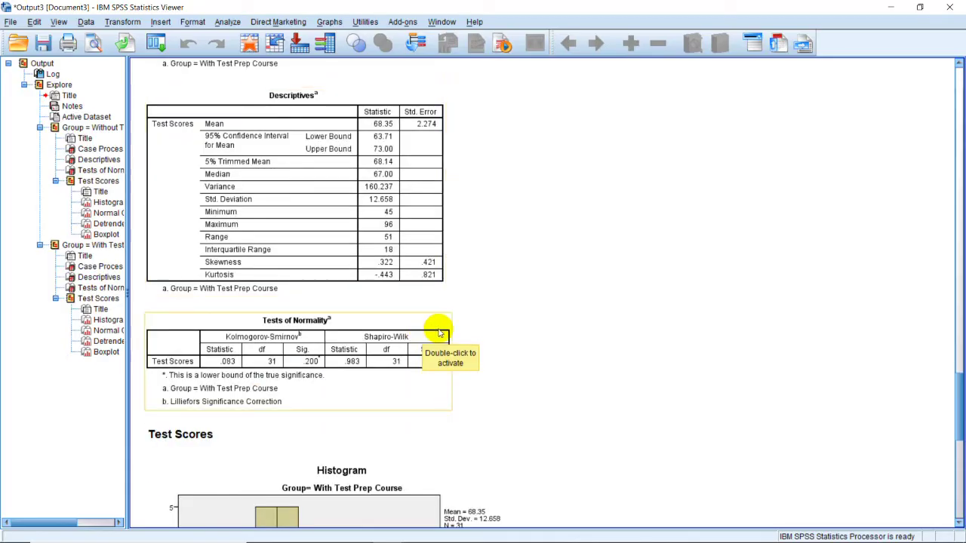
{"action": "scroll", "coordinate": [466, 356], "scroll_direction": "down", "scroll_amount": 3}
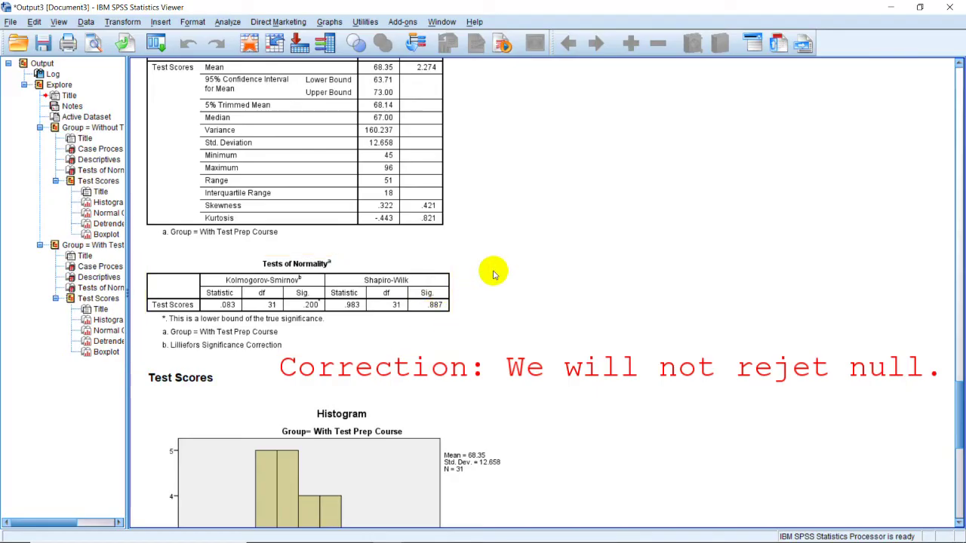
{"action": "scroll", "coordinate": [493, 271], "scroll_direction": "down", "scroll_amount": 5}
{"action": "scroll", "coordinate": [492, 272], "scroll_direction": "down", "scroll_amount": 3}
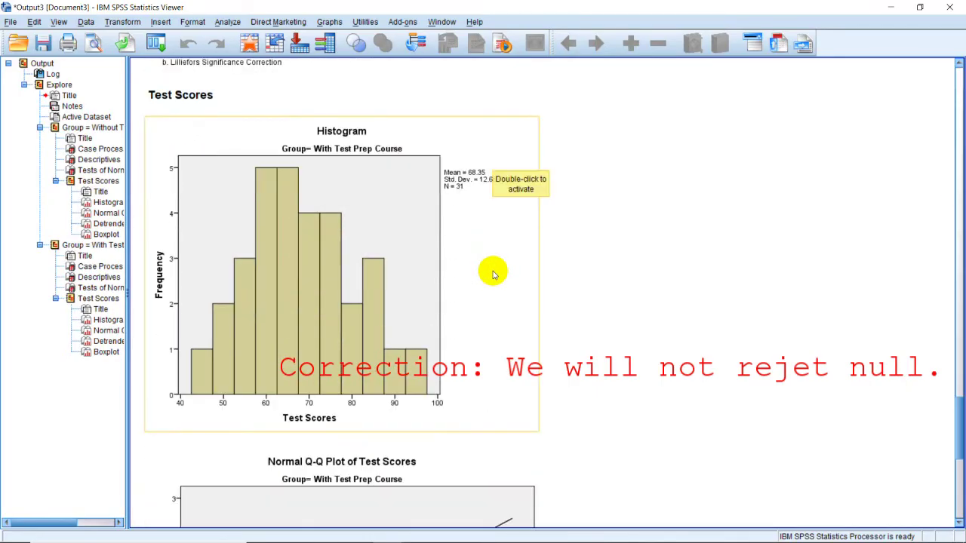
{"action": "scroll", "coordinate": [490, 270], "scroll_direction": "down", "scroll_amount": 10}
{"action": "scroll", "coordinate": [486, 275], "scroll_direction": "down", "scroll_amount": 15}
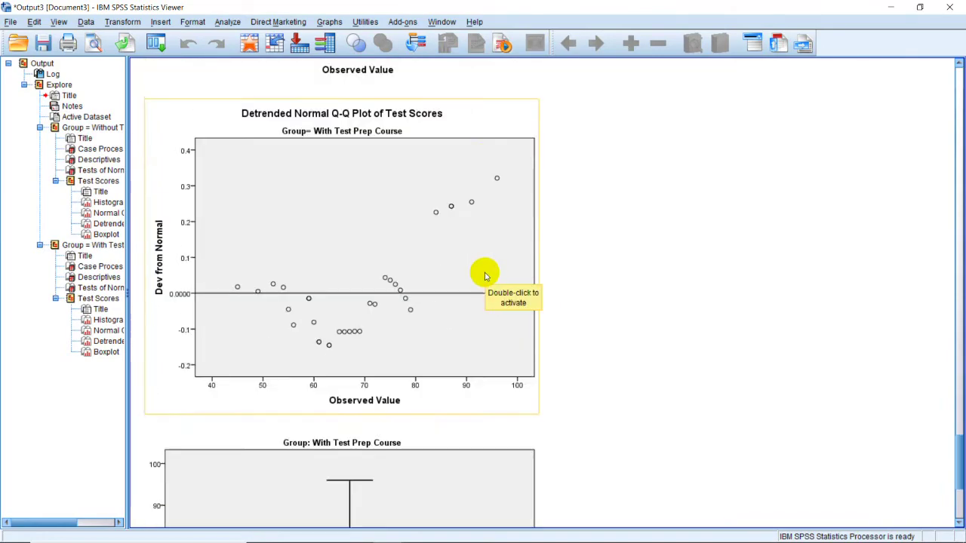
{"action": "scroll", "coordinate": [480, 277], "scroll_direction": "down", "scroll_amount": 1}
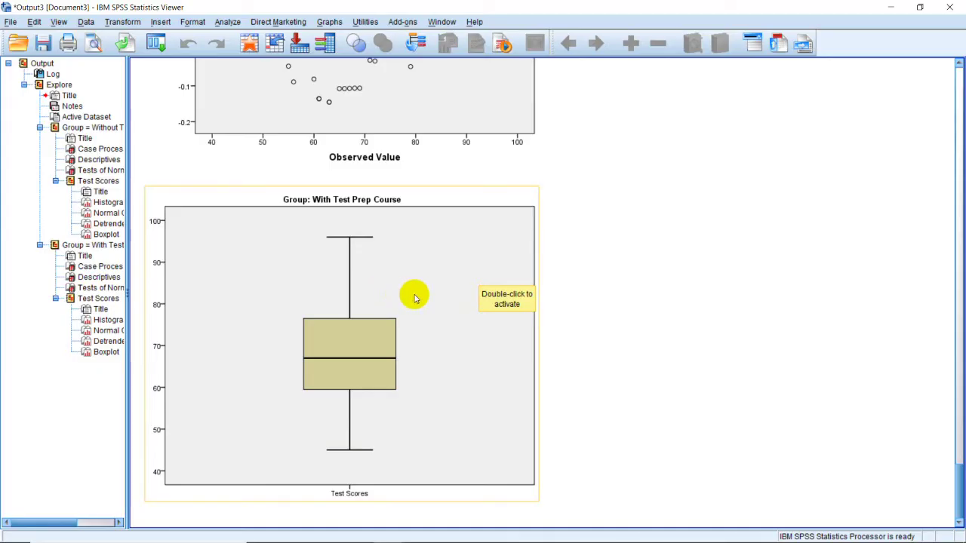
{"action": "key", "text": "alt+Tab"}
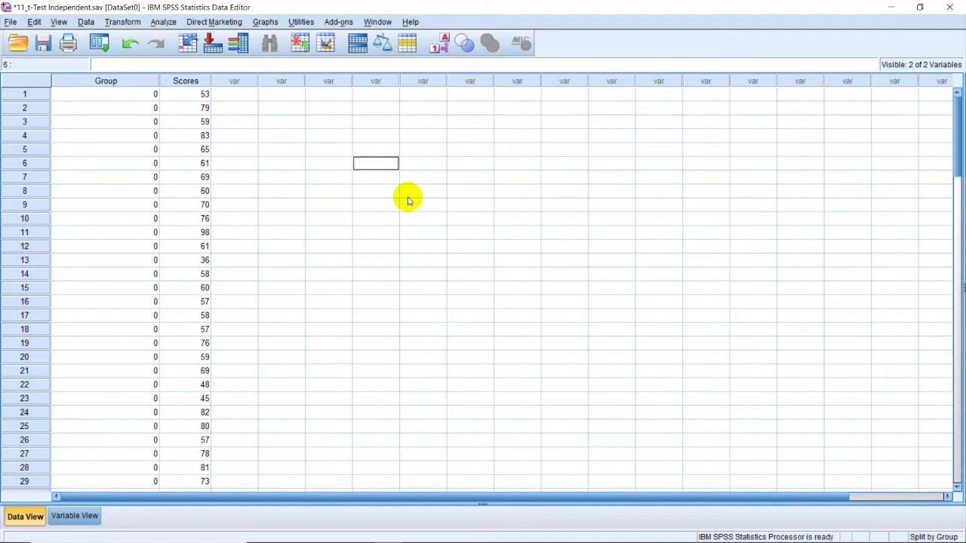
{"action": "left_click", "coordinate": [433, 174]}
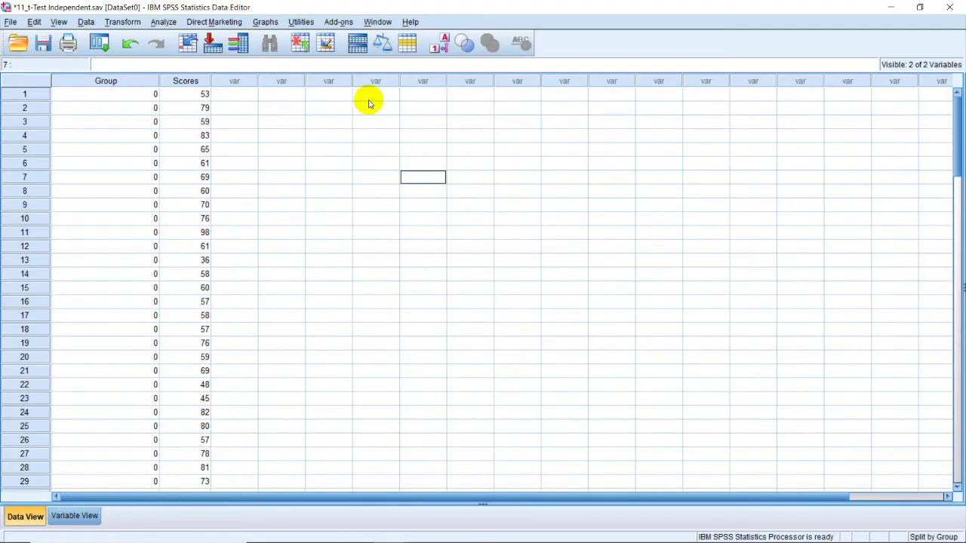
{"action": "left_click", "coordinate": [86, 23]}
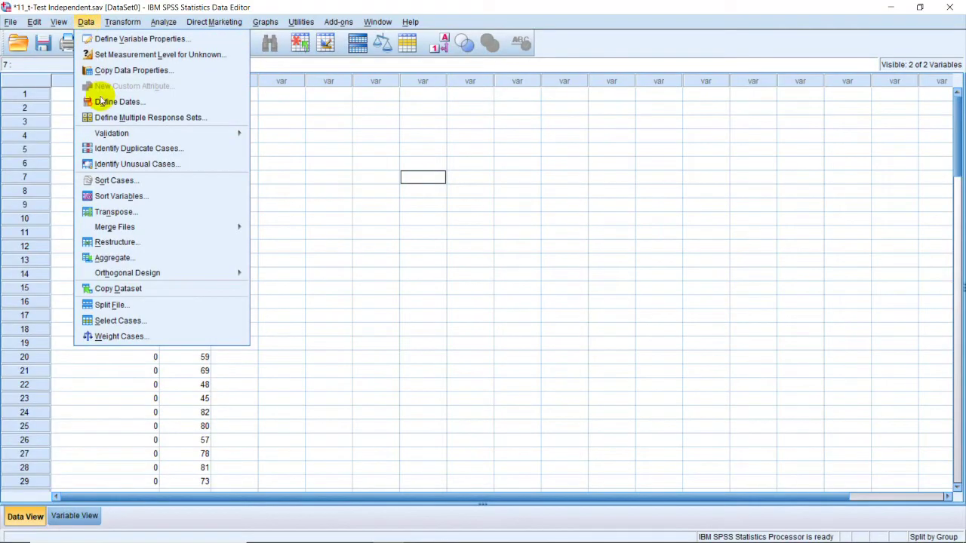
{"action": "left_click", "coordinate": [138, 307]}
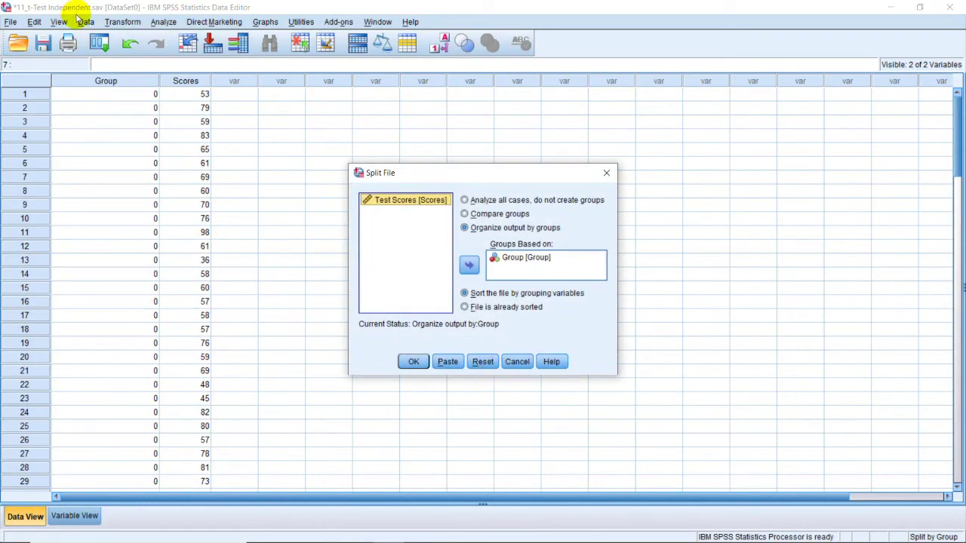
{"action": "left_click", "coordinate": [507, 361]}
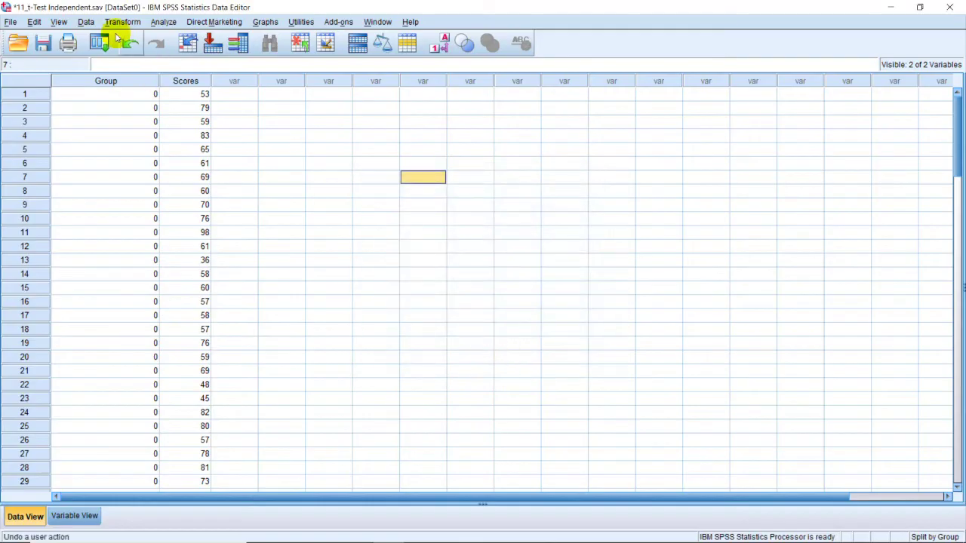
- Reset Split File to analyze all cases without creating groups, apply it, and return to the data window
{"action": "left_click", "coordinate": [85, 22]}
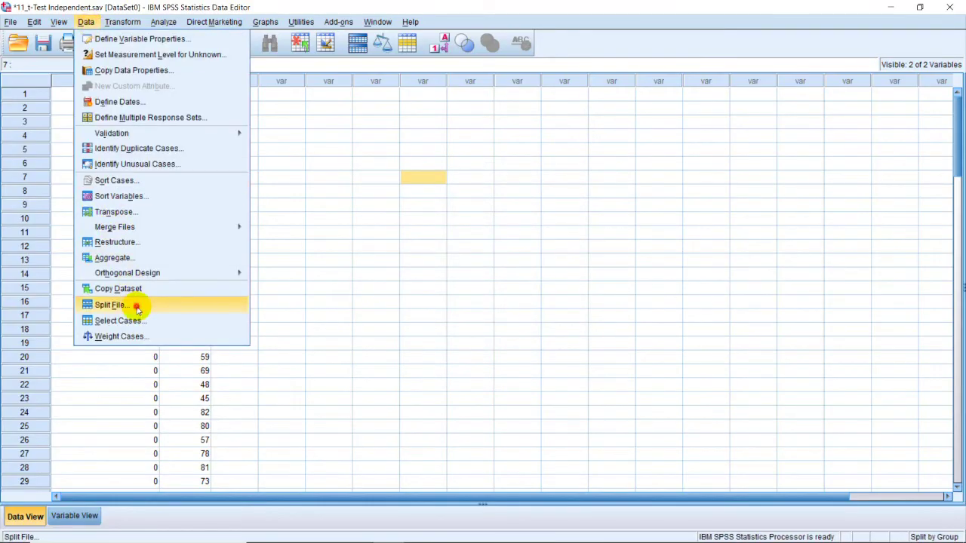
{"action": "left_click", "coordinate": [113, 305]}
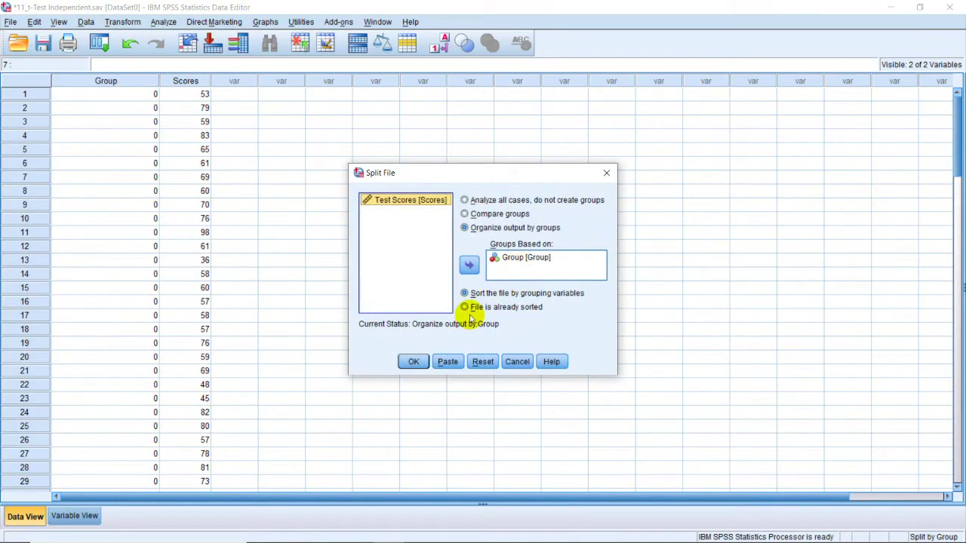
{"action": "left_click", "coordinate": [483, 362]}
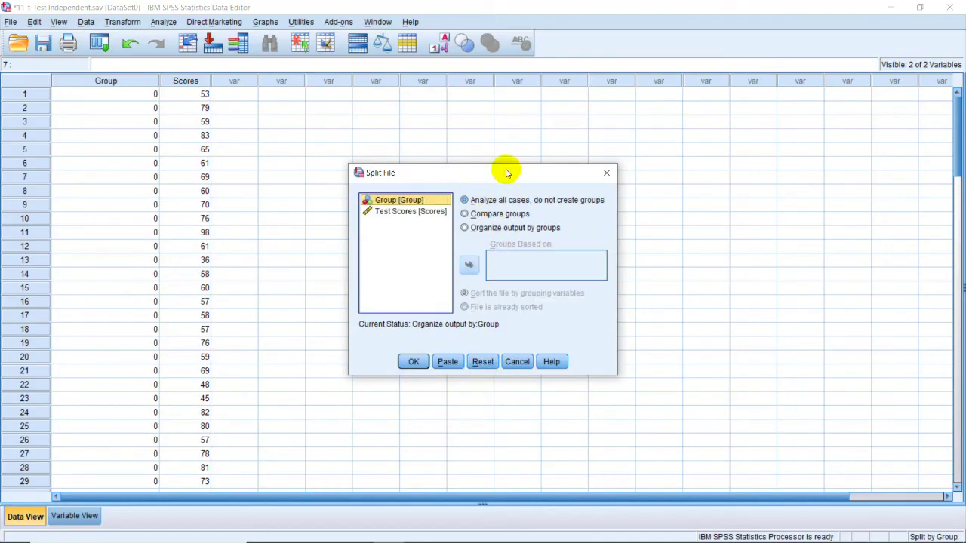
{"action": "left_click_drag", "start_coordinate": [505, 173], "coordinate": [501, 88]}
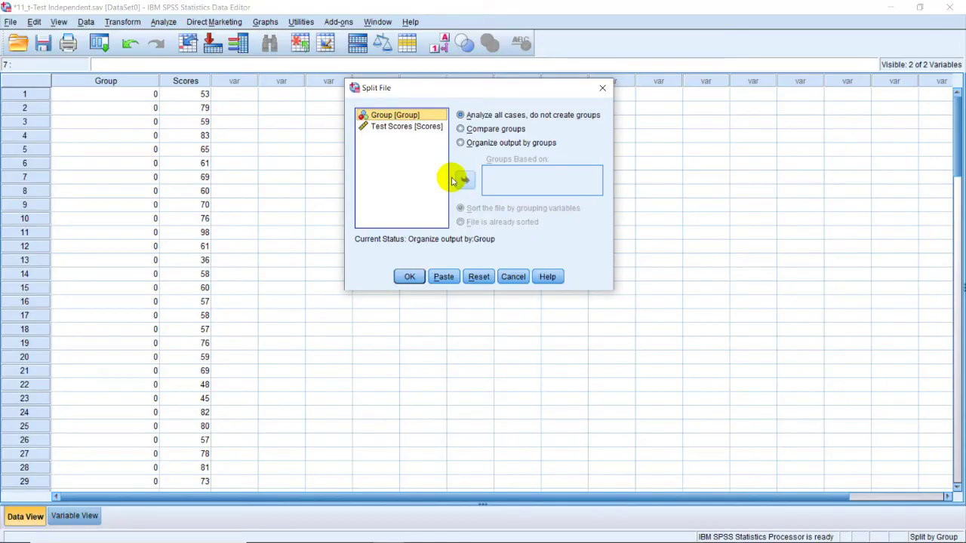
{"action": "left_click", "coordinate": [411, 128]}
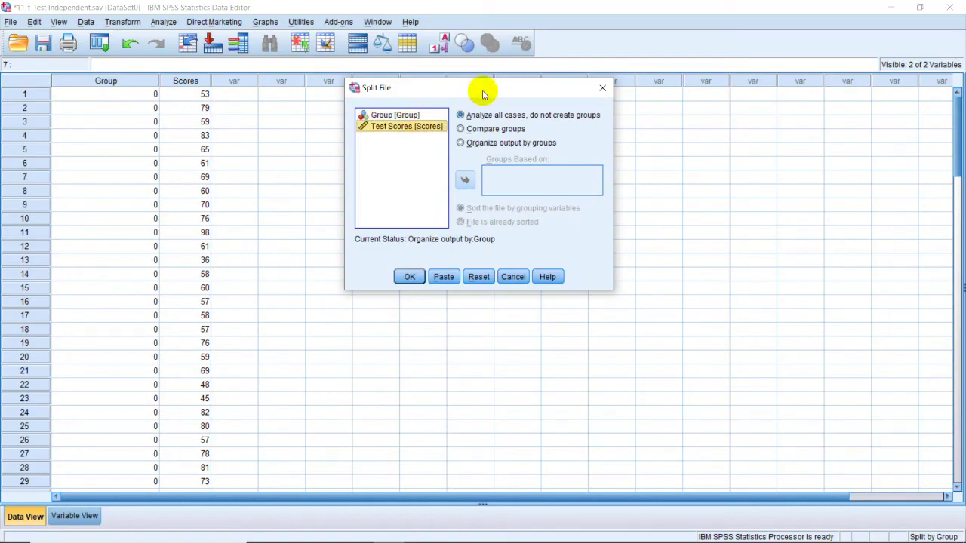
{"action": "left_click_drag", "start_coordinate": [482, 96], "coordinate": [486, 83]}
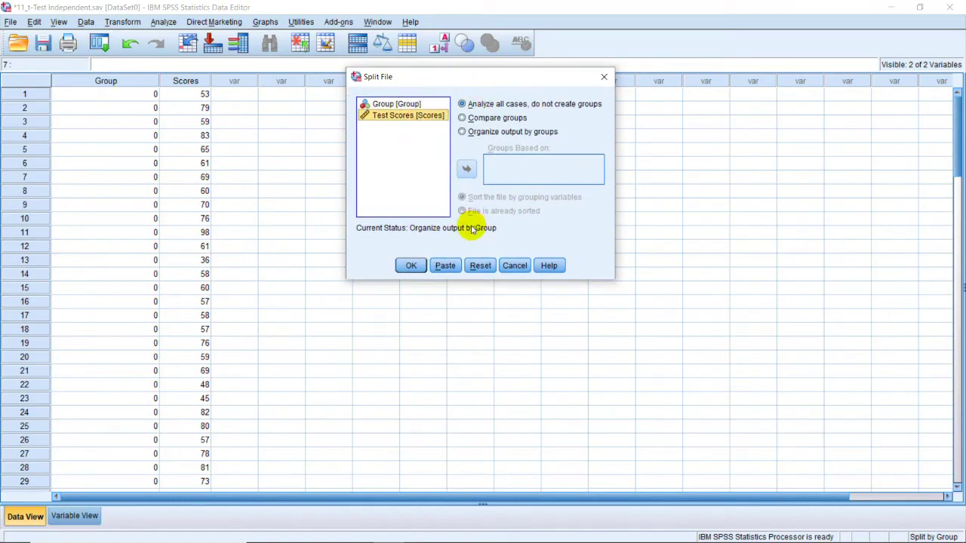
{"action": "left_click", "coordinate": [410, 265]}
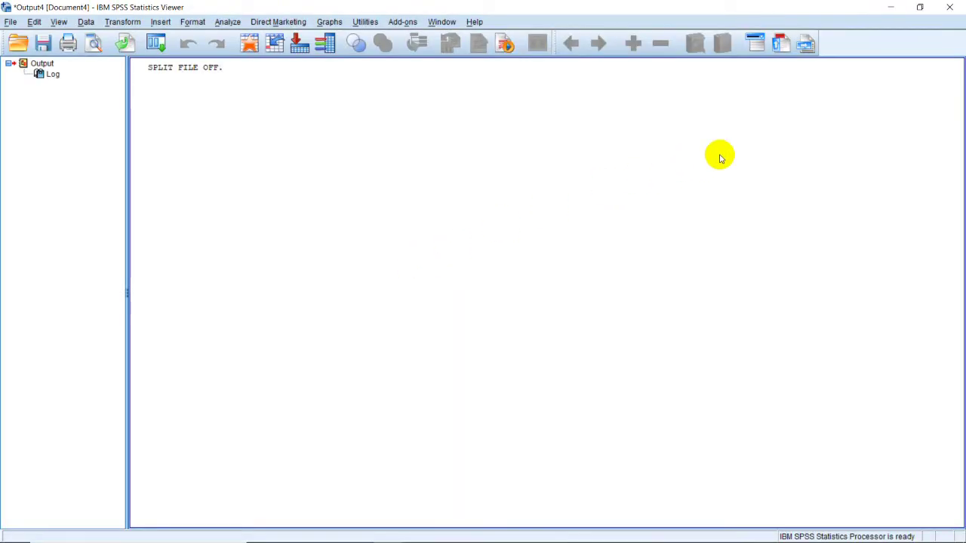
{"action": "left_click", "coordinate": [891, 7]}
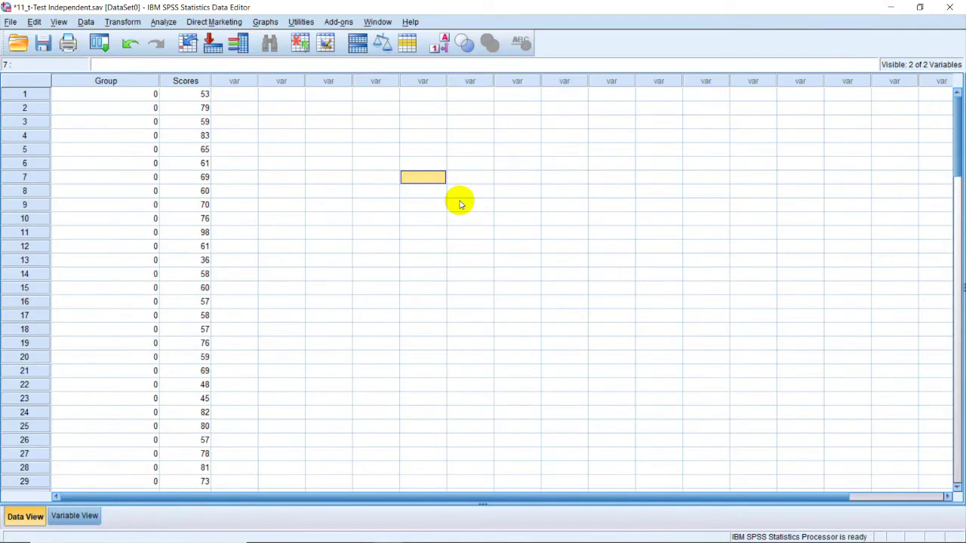
- Open the Independent-Samples T Test and clear its previous variable settings
{"action": "left_click", "coordinate": [164, 22]}
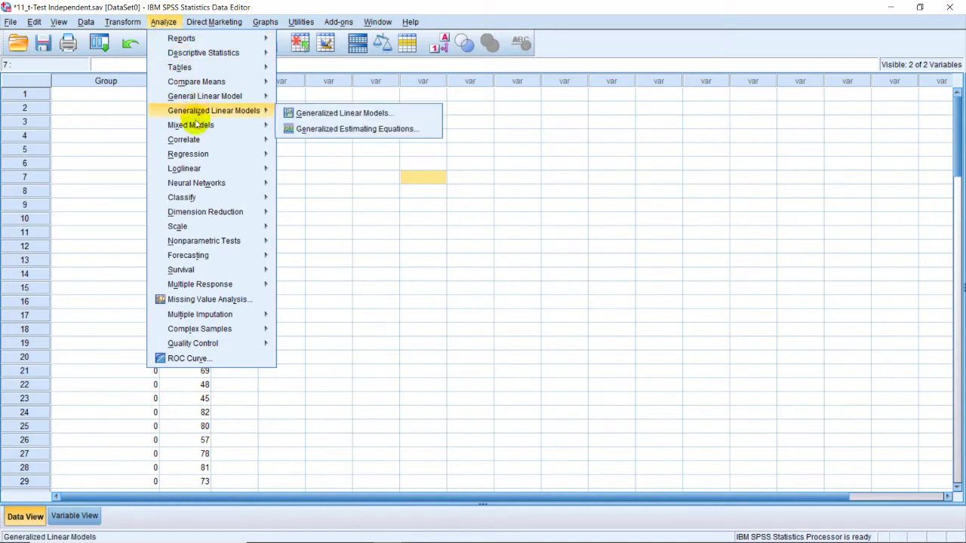
{"action": "mouse_move", "coordinate": [208, 83]}
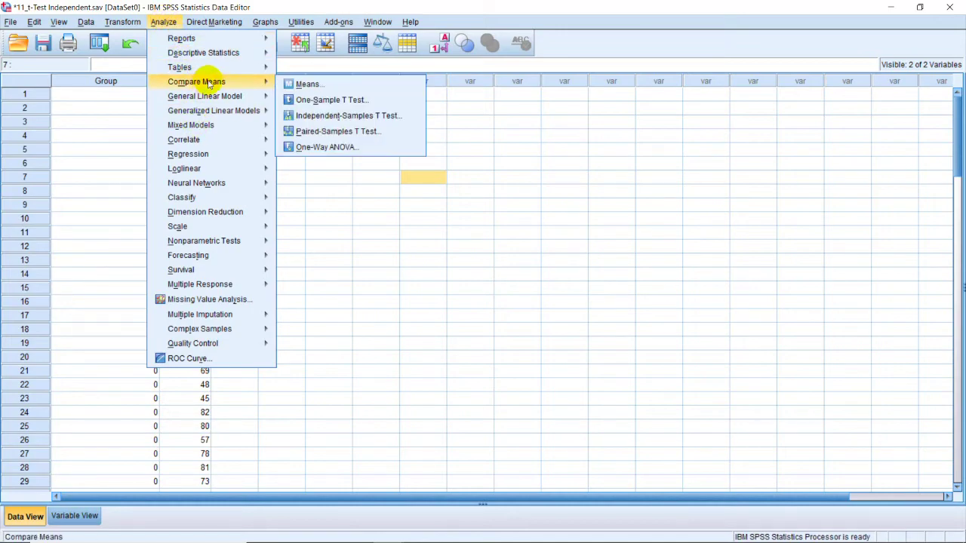
{"action": "left_click", "coordinate": [335, 123]}
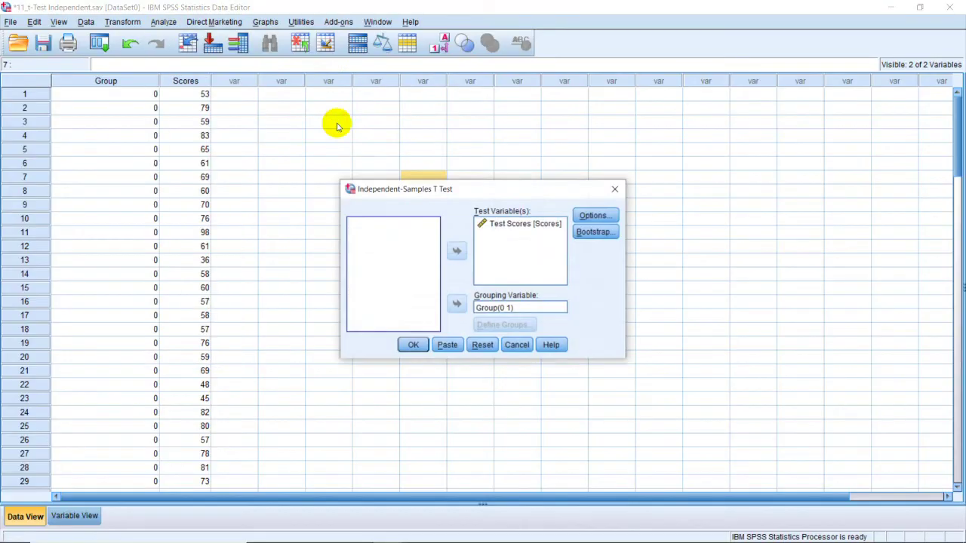
{"action": "left_click_drag", "start_coordinate": [458, 186], "coordinate": [460, 136]}
{"action": "left_click", "coordinate": [483, 295]}
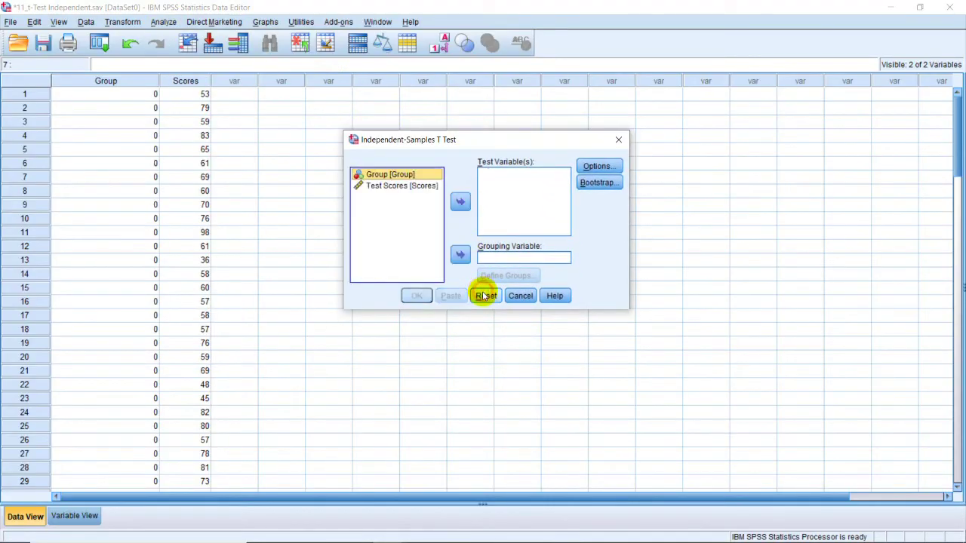
{"action": "left_click_drag", "start_coordinate": [513, 133], "coordinate": [493, 89]}
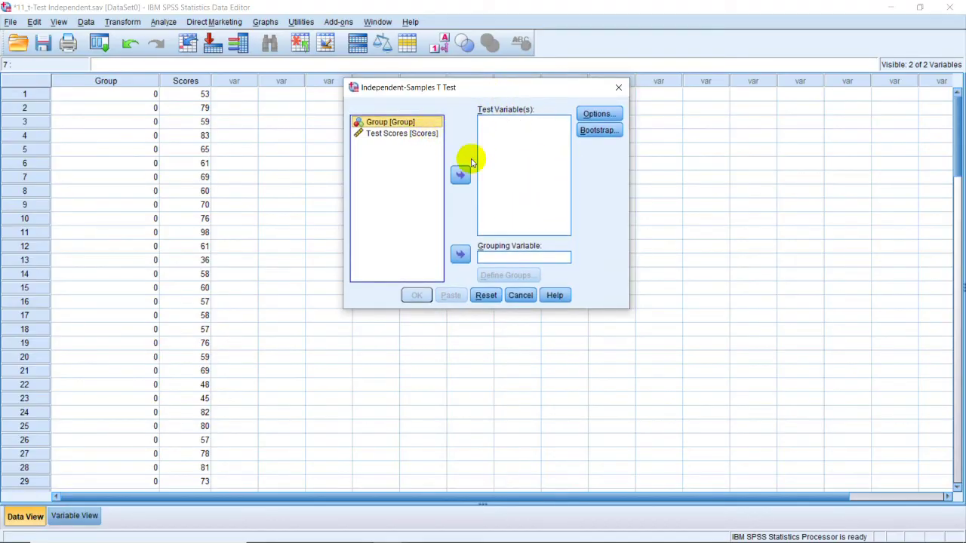
- Assign Test Scores as the test variable and Group as the grouping variable of the t-test
{"action": "left_click", "coordinate": [406, 134]}
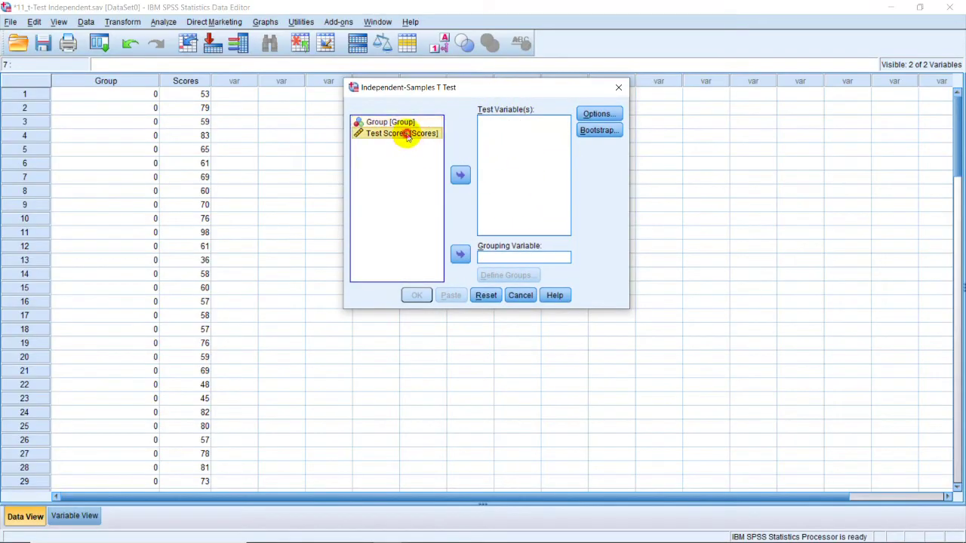
{"action": "left_click", "coordinate": [460, 175]}
{"action": "left_click", "coordinate": [399, 122]}
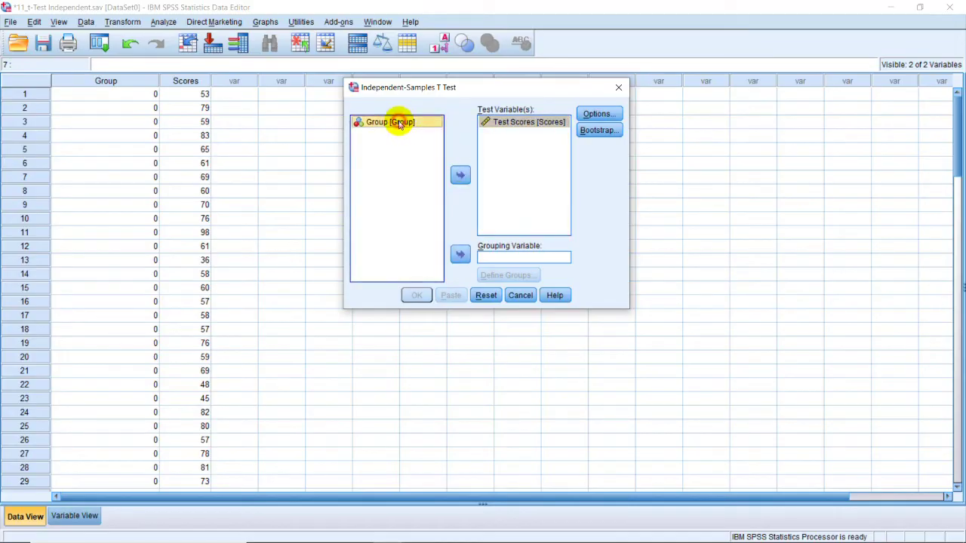
{"action": "left_click", "coordinate": [461, 256]}
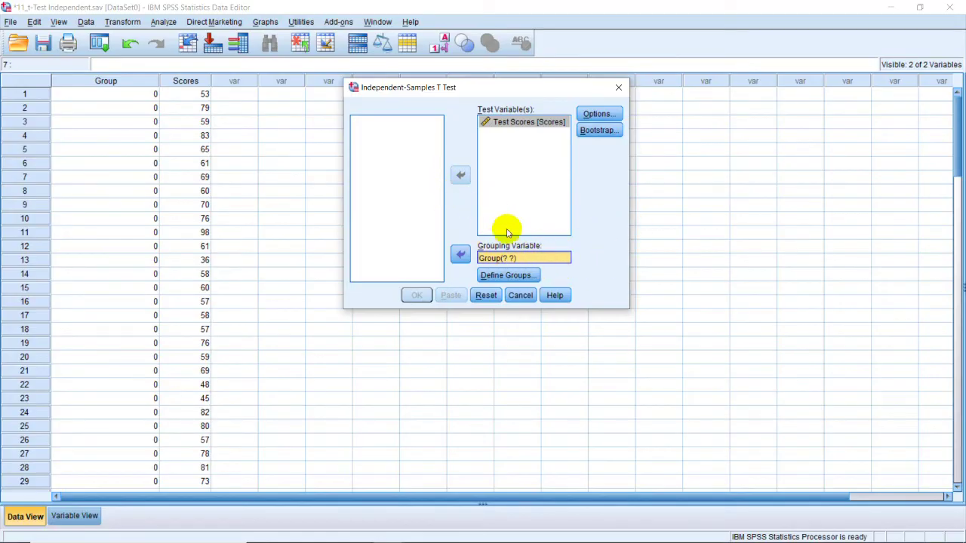
- Define the grouping variable's groups by specified values, with 0 for Group 1 and 1 for Group 2
{"action": "left_click", "coordinate": [518, 277]}
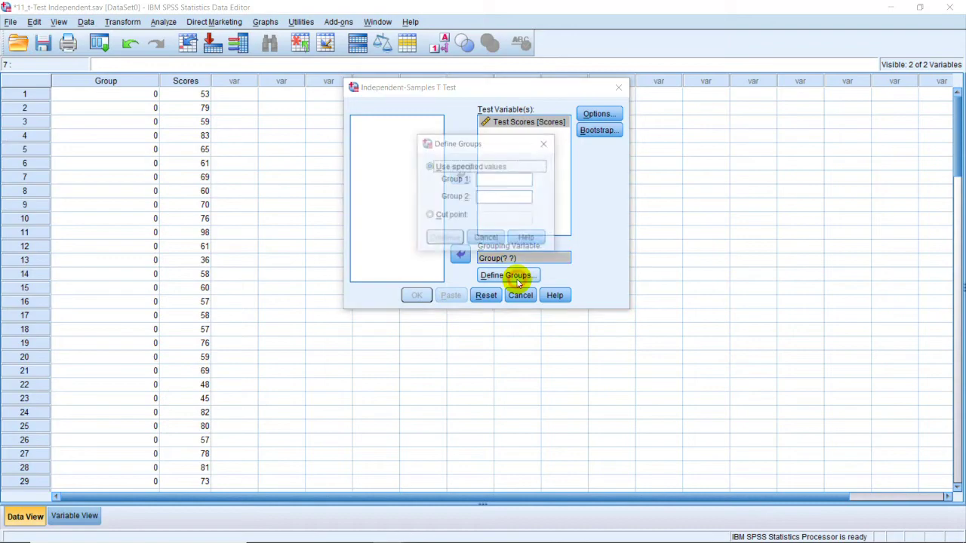
{"action": "left_click_drag", "start_coordinate": [504, 140], "coordinate": [398, 123]}
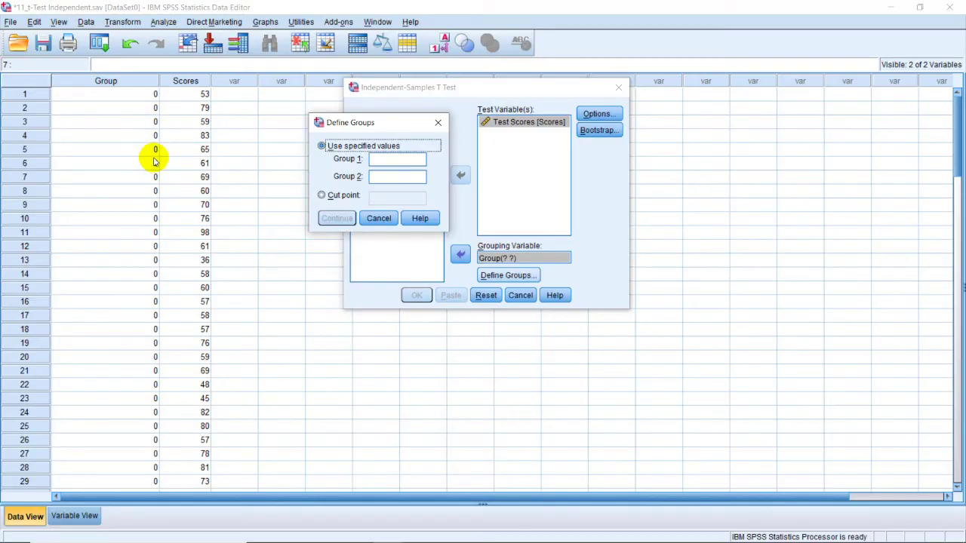
{"action": "left_click", "coordinate": [385, 162]}
{"action": "type", "text": "0"}
{"action": "left_click", "coordinate": [382, 175]}
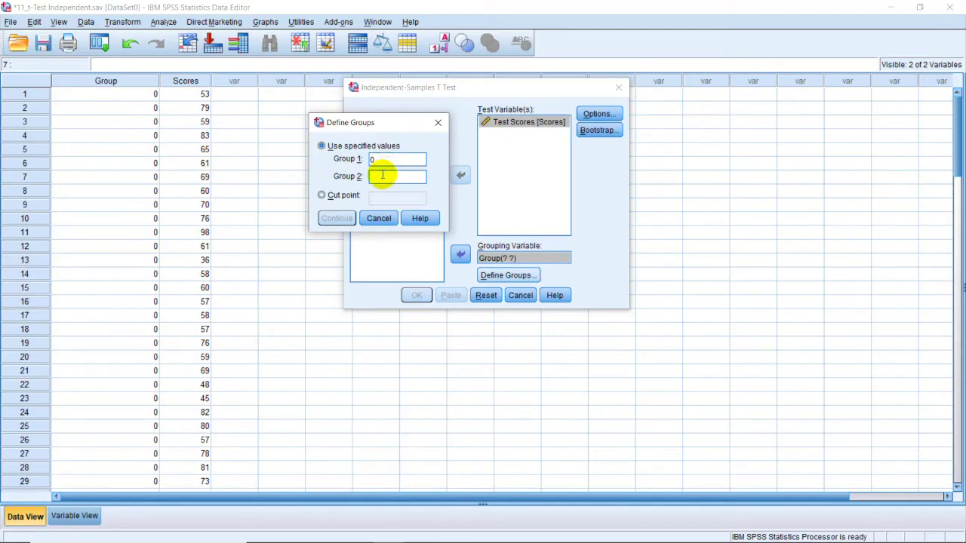
{"action": "type", "text": "1"}
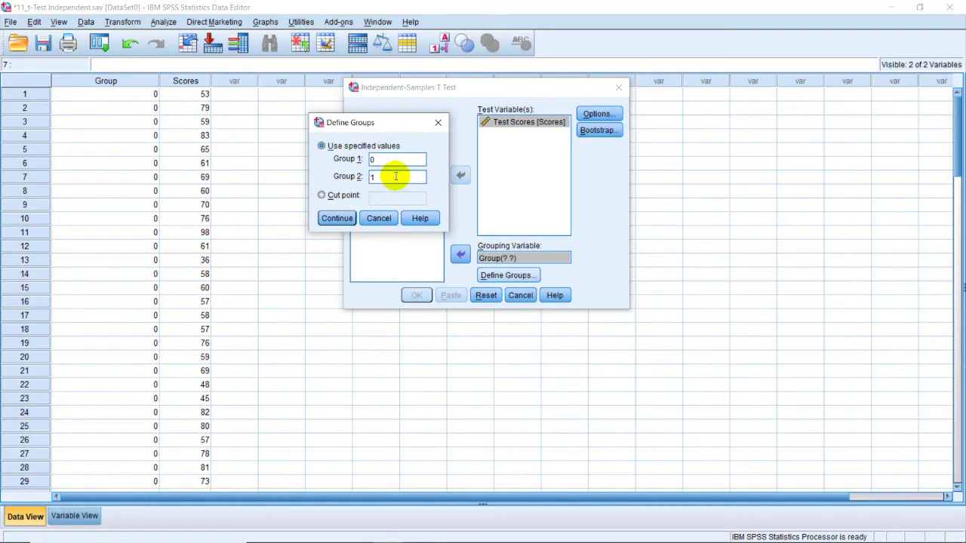
{"action": "double_click", "coordinate": [383, 161]}
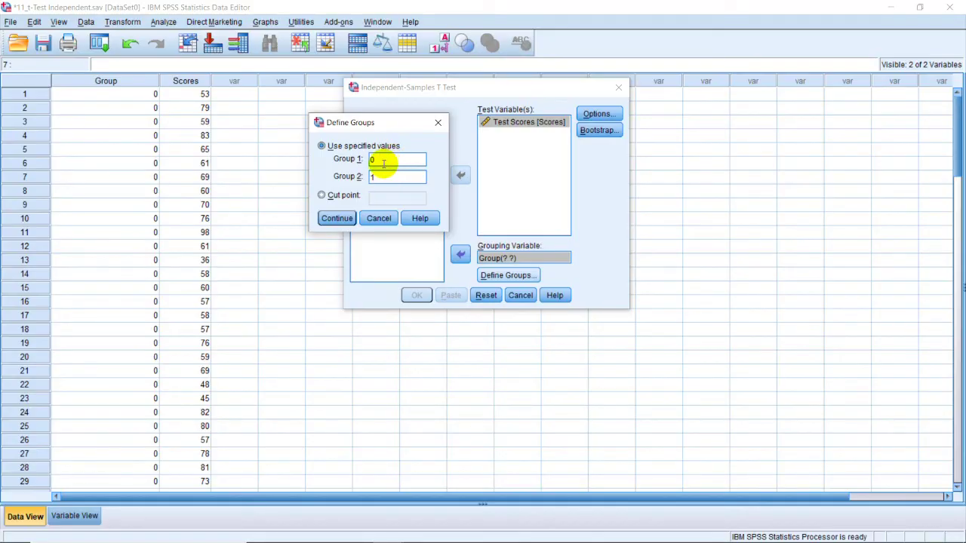
{"action": "double_click", "coordinate": [381, 177]}
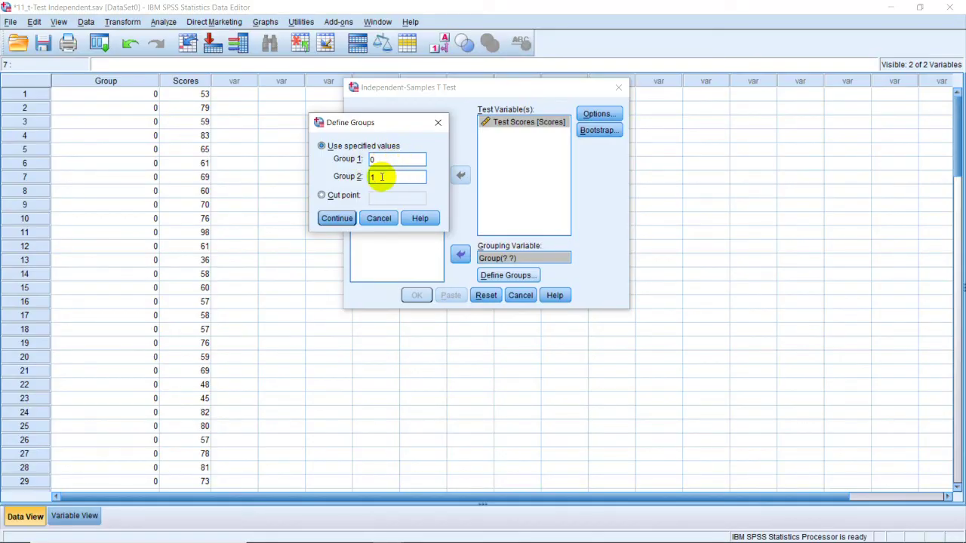
{"action": "left_click", "coordinate": [336, 218]}
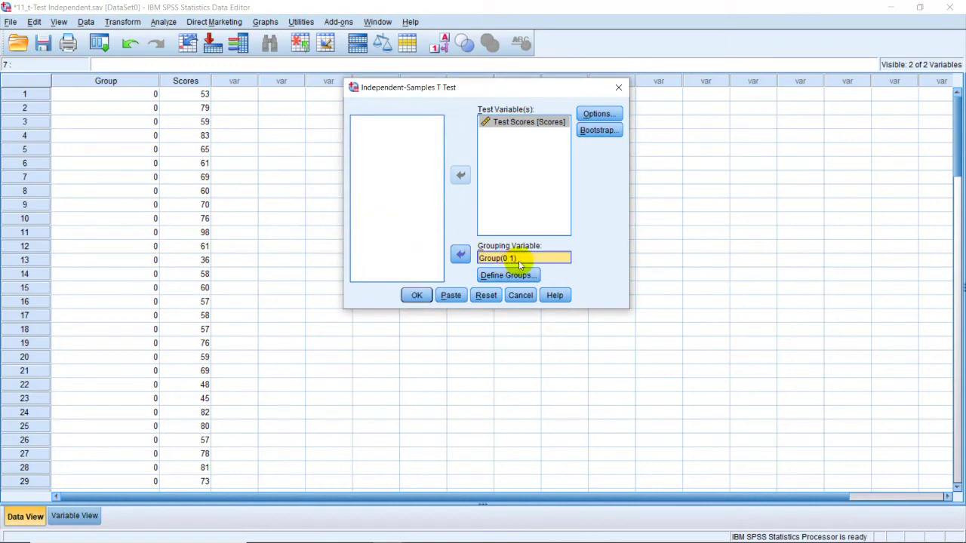
- Set the t-test options to a 95% confidence interval and exclude missing cases analysis by analysis
{"action": "left_click", "coordinate": [594, 115]}
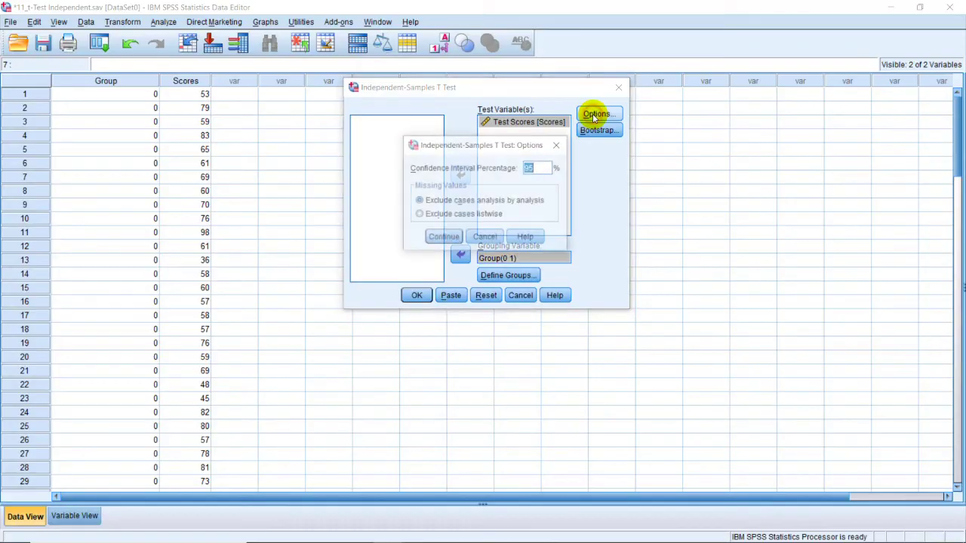
{"action": "left_click_drag", "start_coordinate": [504, 144], "coordinate": [515, 120]}
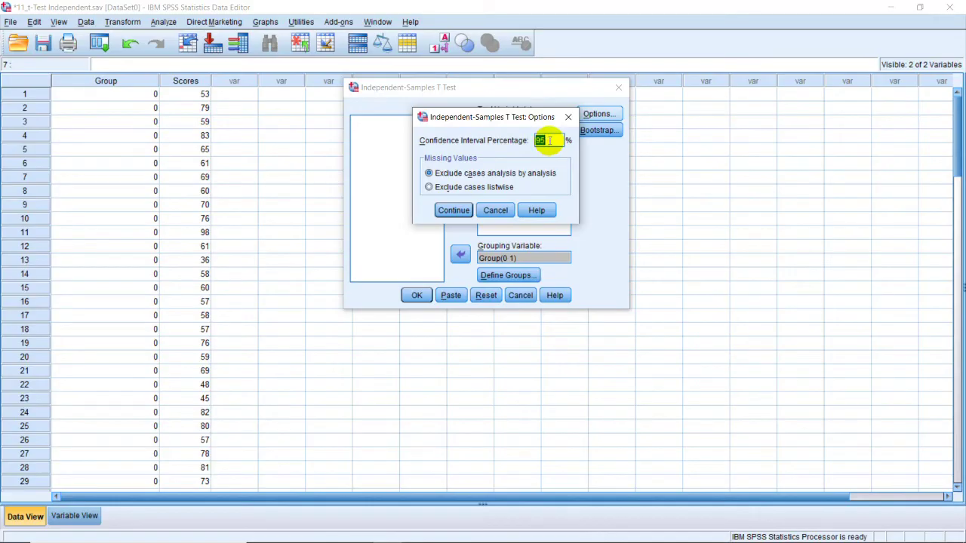
{"action": "left_click", "coordinate": [561, 174]}
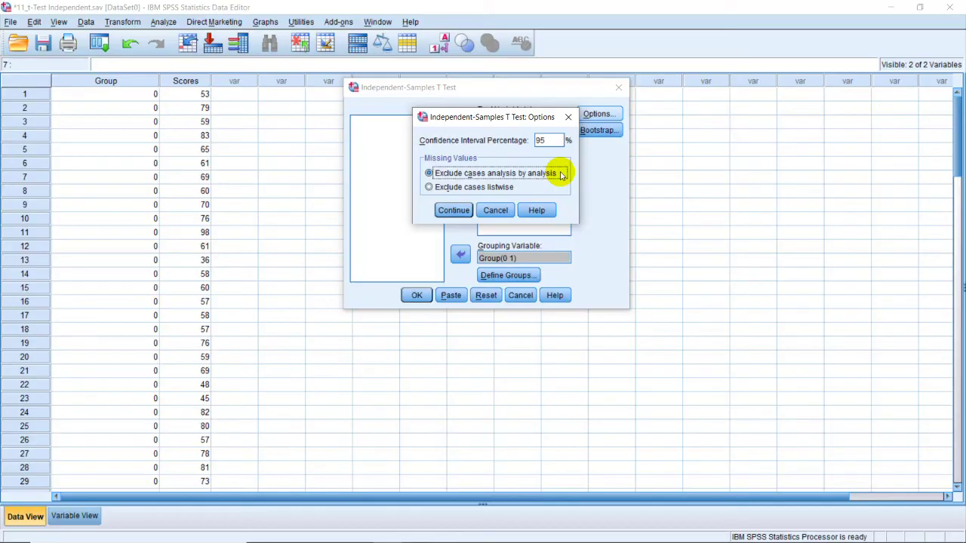
{"action": "double_click", "coordinate": [550, 138]}
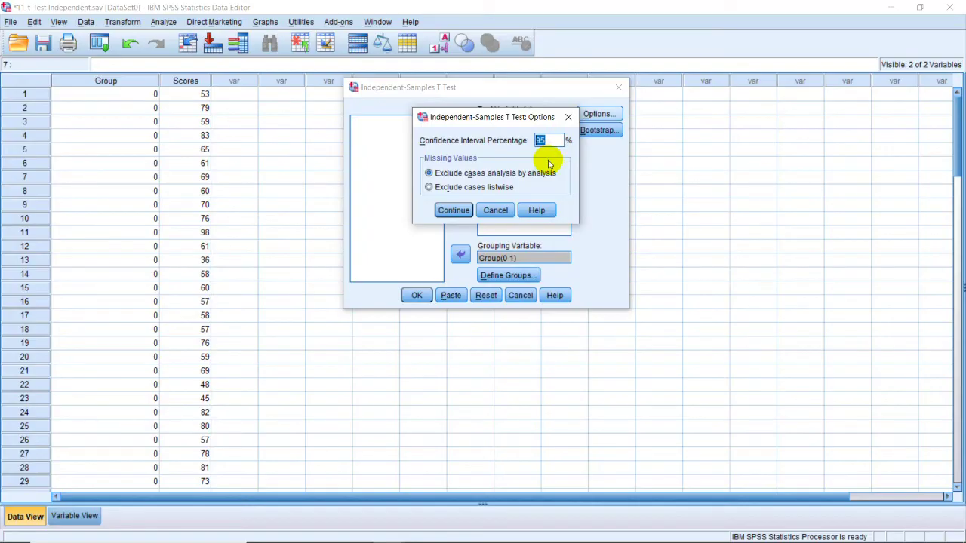
{"action": "left_click", "coordinate": [549, 141]}
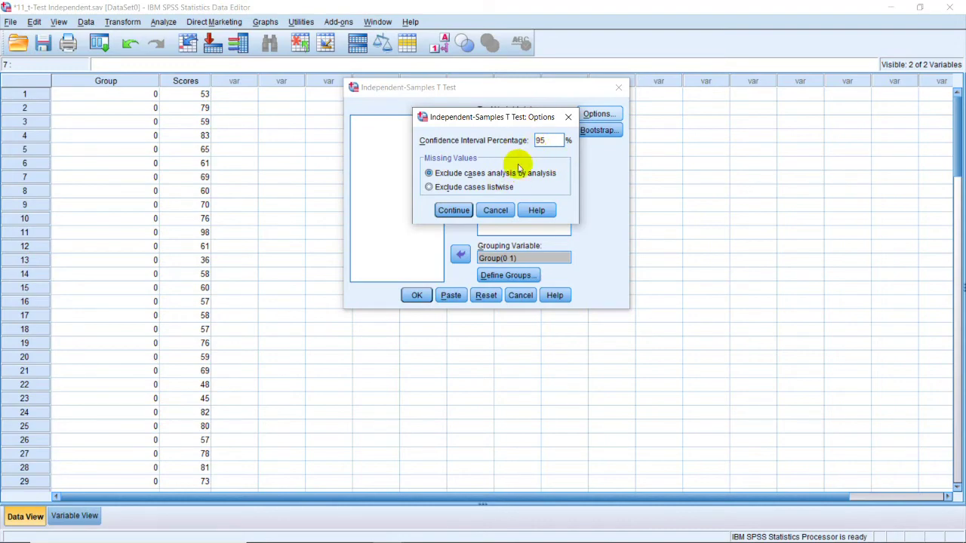
{"action": "left_click", "coordinate": [461, 211]}
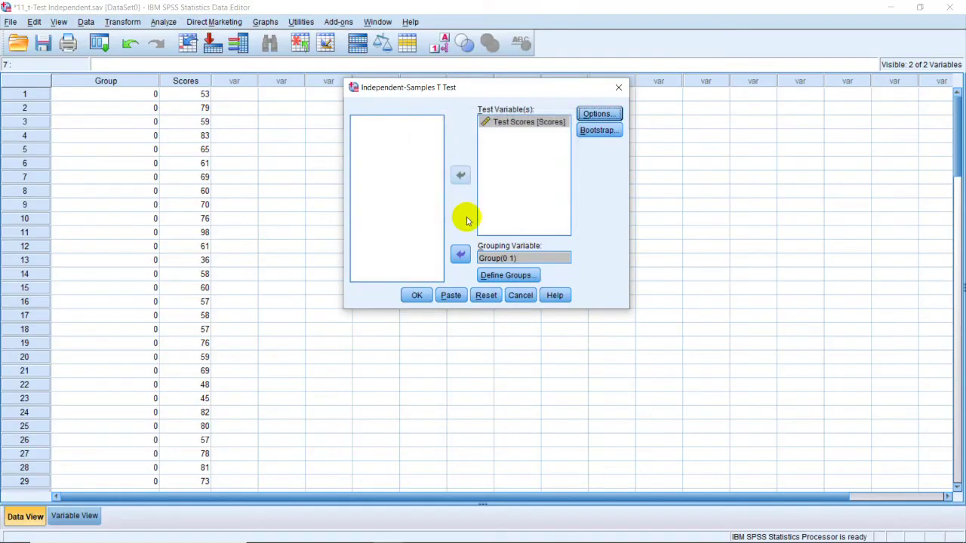
- Run the independent-samples t-test and examine the Group Statistics and Independent Samples Test tables in the maximized output viewer
{"action": "left_click", "coordinate": [419, 297]}
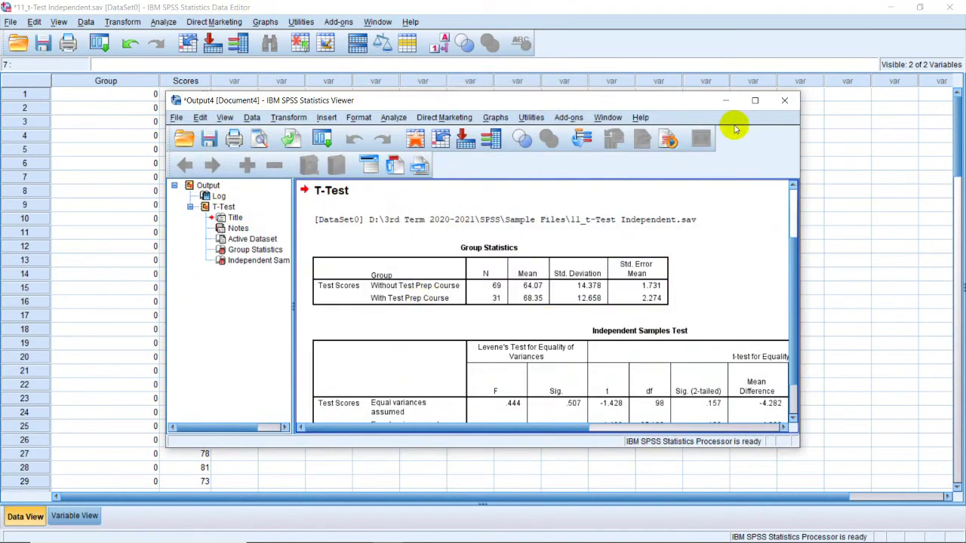
{"action": "left_click", "coordinate": [749, 100]}
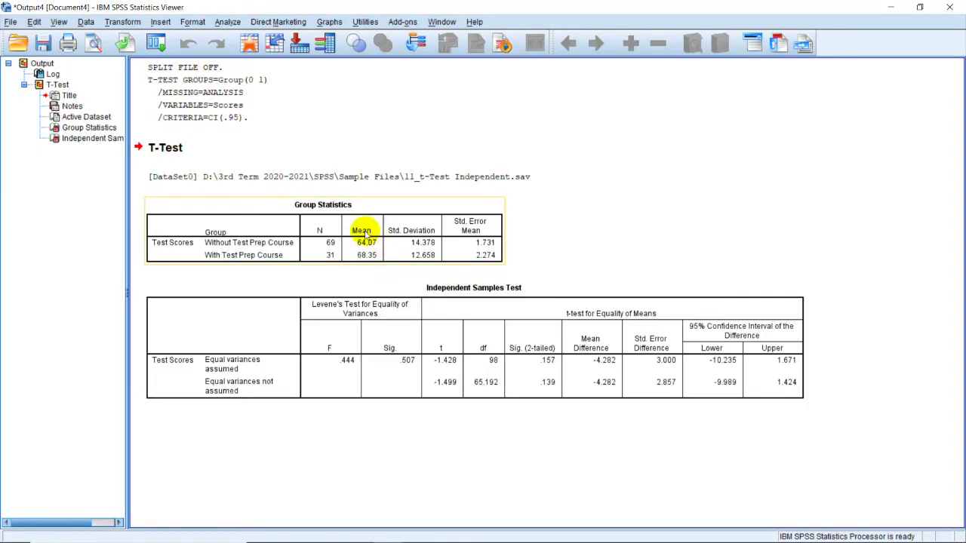
{"action": "left_click", "coordinate": [362, 273]}
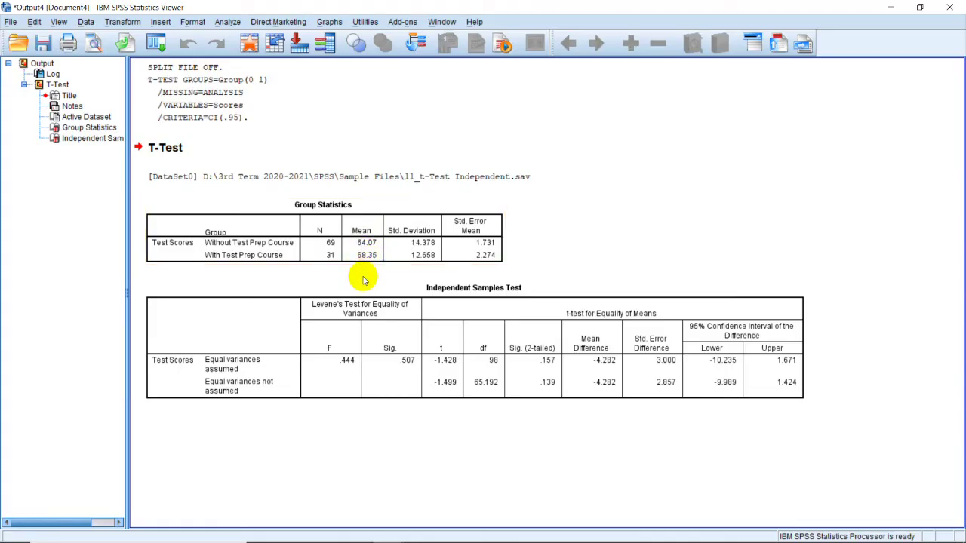
{"action": "left_click", "coordinate": [365, 259]}
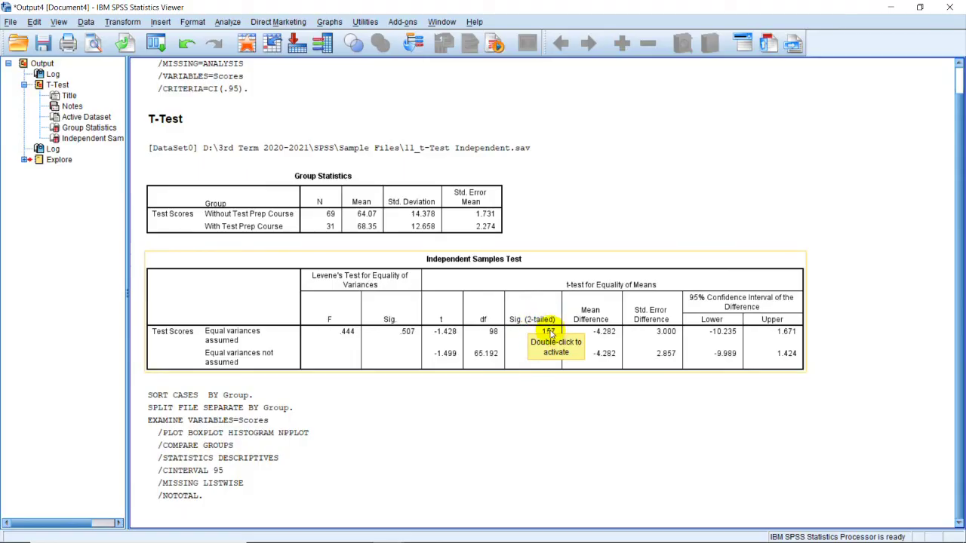
{"action": "left_click", "coordinate": [511, 343]}
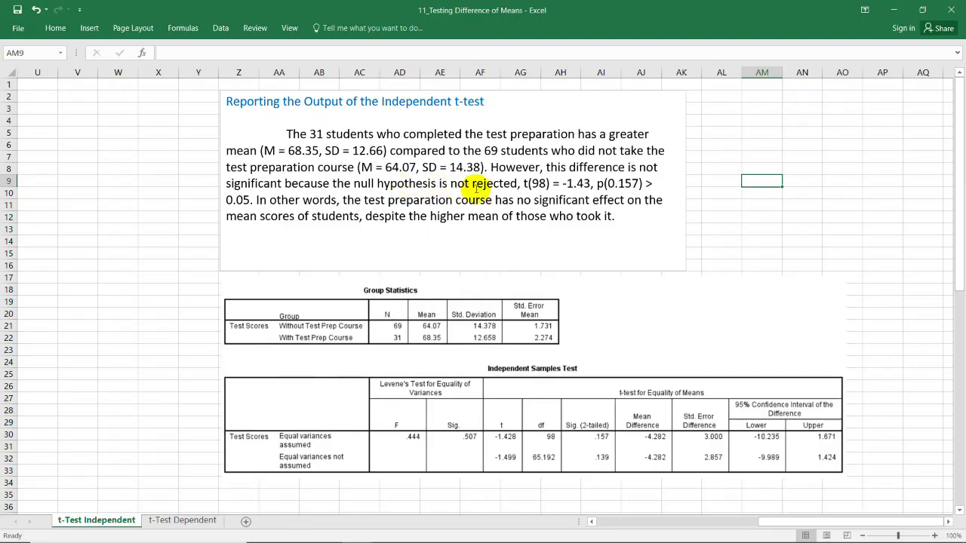
- Switch to the Excel workbook and review the degrees of freedom and p-value in the written t-test report, plus the normality assumption
{"action": "double_click", "coordinate": [537, 183]}
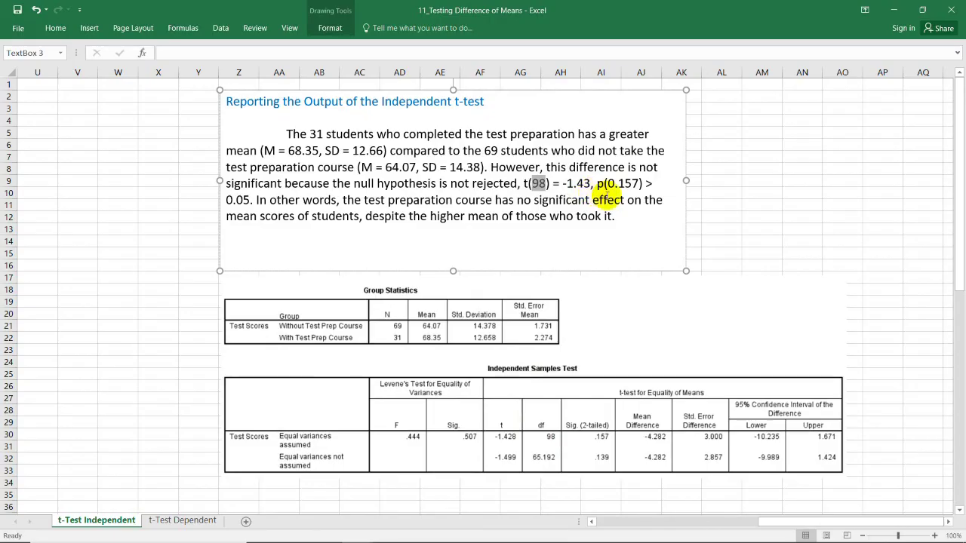
{"action": "left_click_drag", "start_coordinate": [607, 183], "coordinate": [641, 184]}
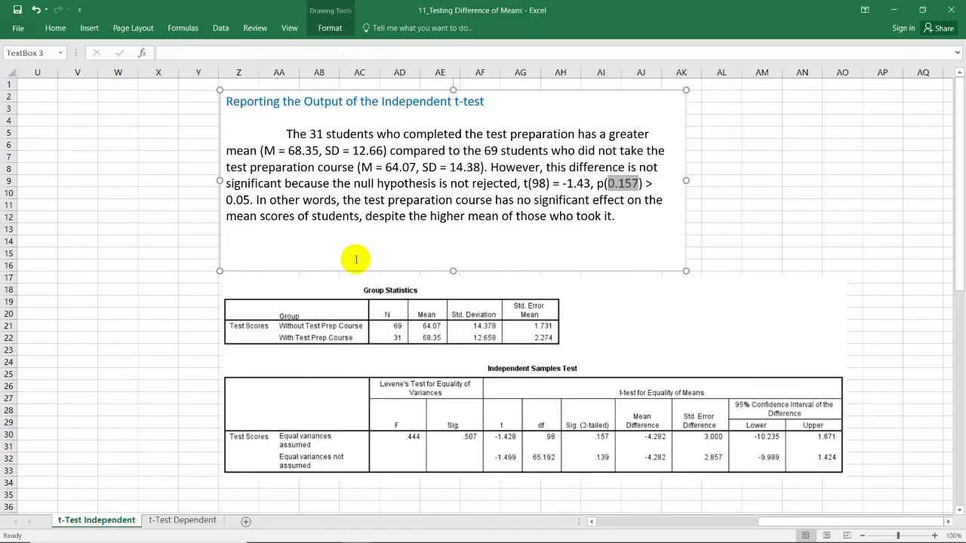
{"action": "left_click", "coordinate": [785, 181]}
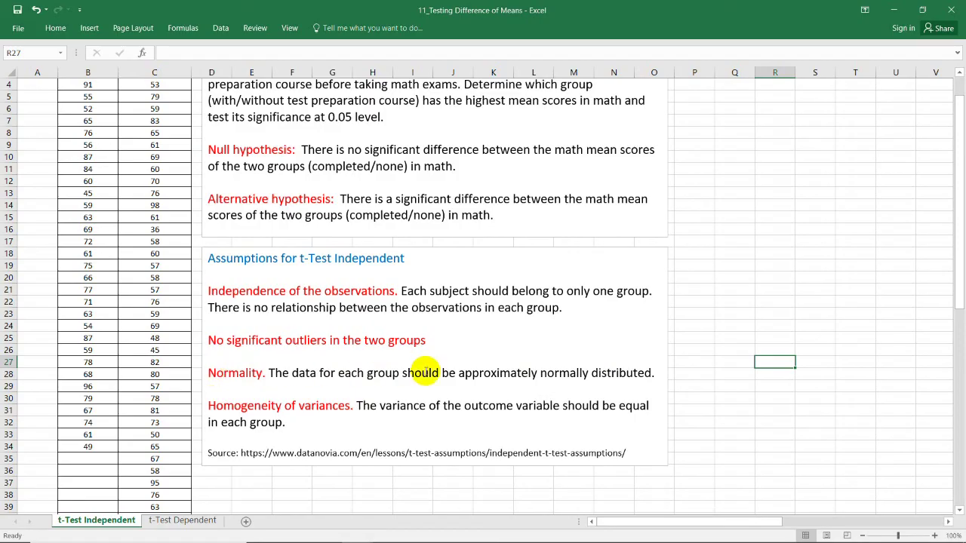
{"action": "left_click", "coordinate": [655, 374]}
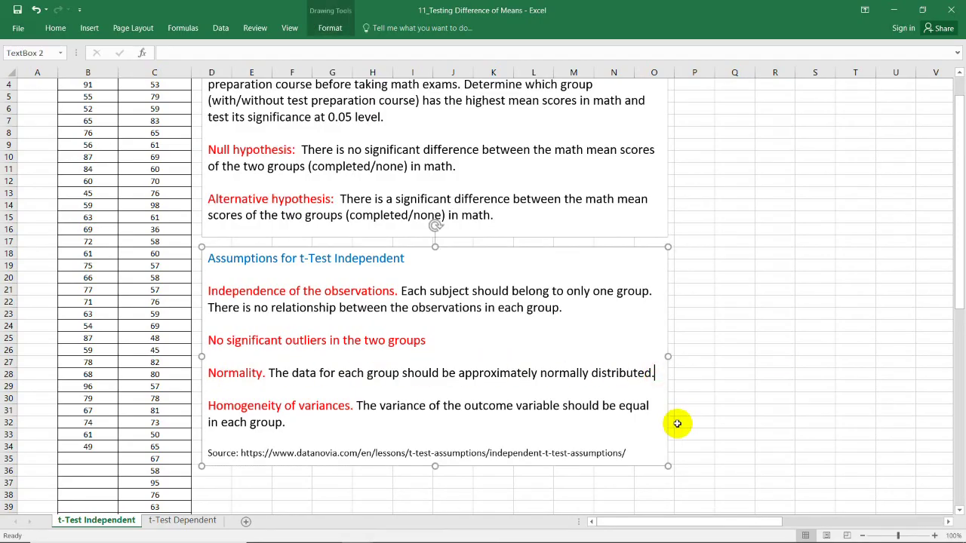